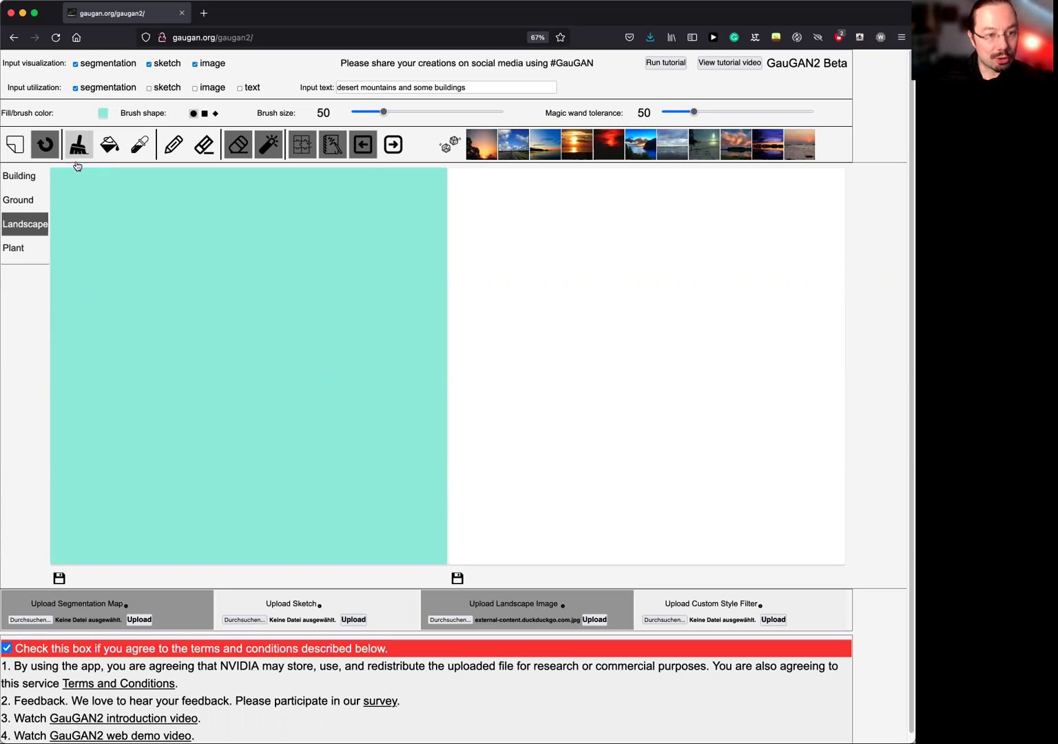
Paint a jagged Snow ridge across the map, fill everything below it with Snow, and render.
{"action": "mouse_move", "coordinate": [16, 232]}
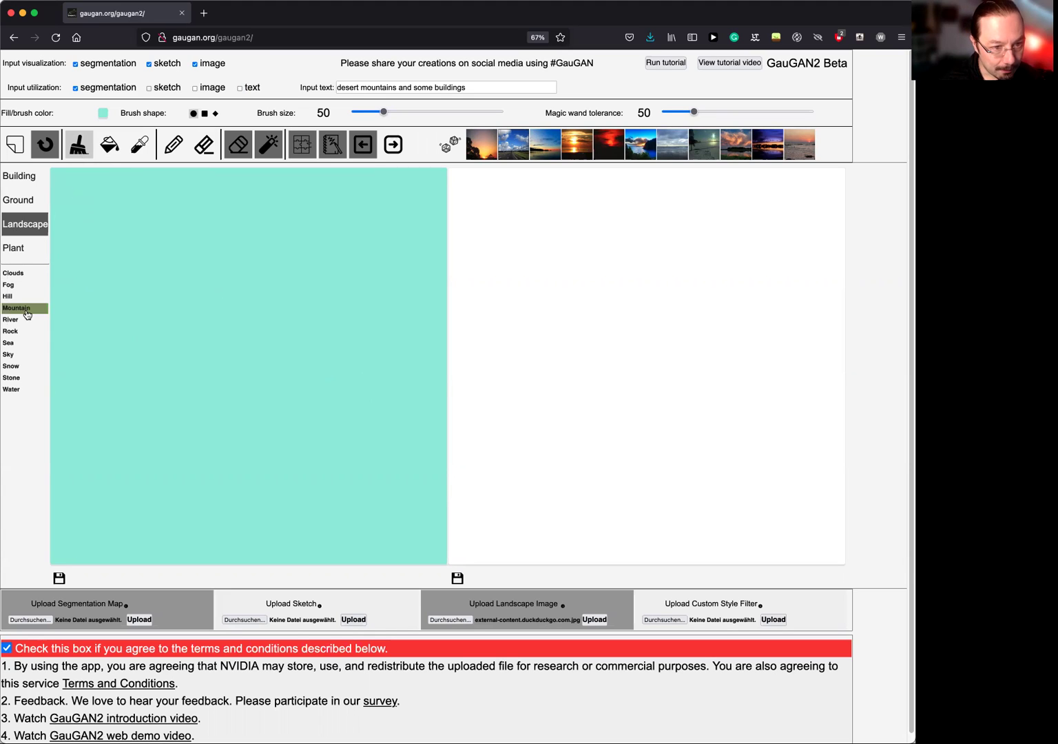
{"action": "left_click", "coordinate": [26, 366]}
{"action": "left_click_drag", "start_coordinate": [53, 396], "coordinate": [77, 389]}
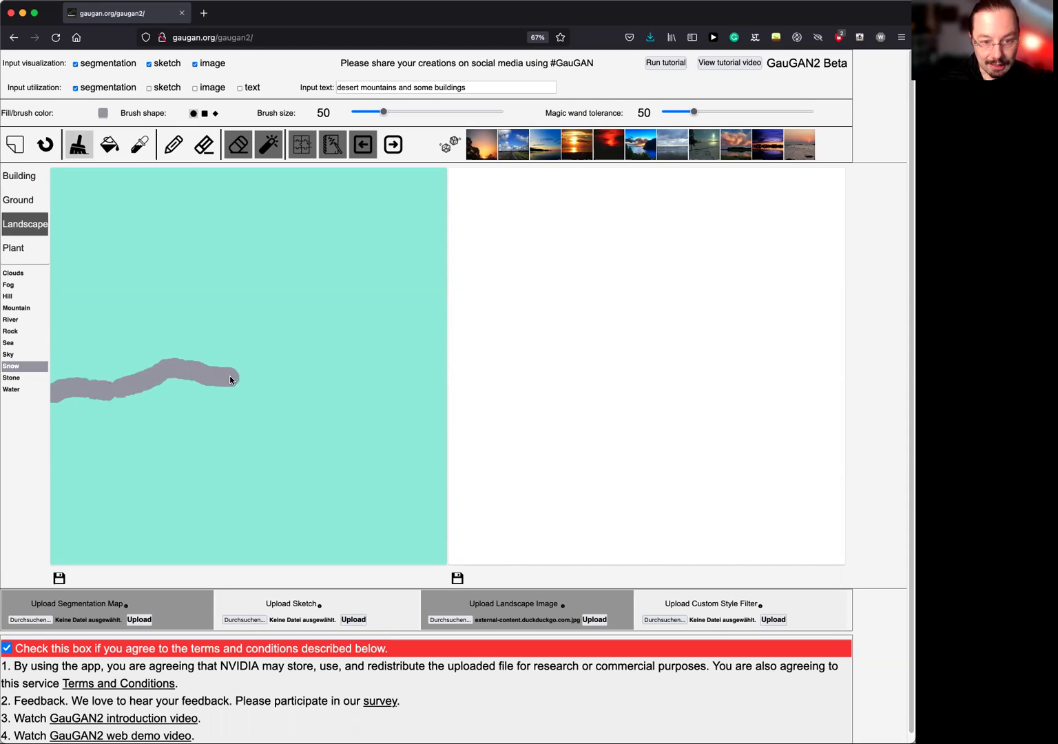
{"action": "mouse_move", "coordinate": [238, 375]}
{"action": "left_mouse_down"}
{"action": "mouse_move", "coordinate": [261, 353]}
{"action": "mouse_move", "coordinate": [295, 368]}
{"action": "mouse_move", "coordinate": [349, 358]}
{"action": "left_mouse_up"}
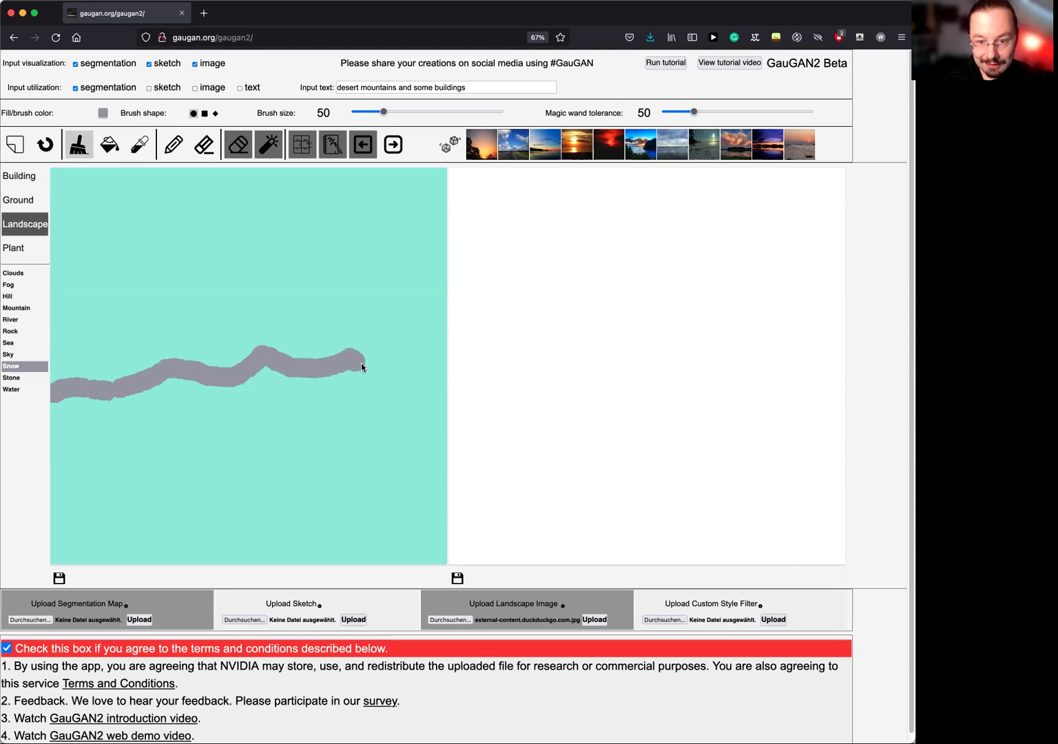
{"action": "left_click_drag", "start_coordinate": [438, 367], "coordinate": [457, 368]}
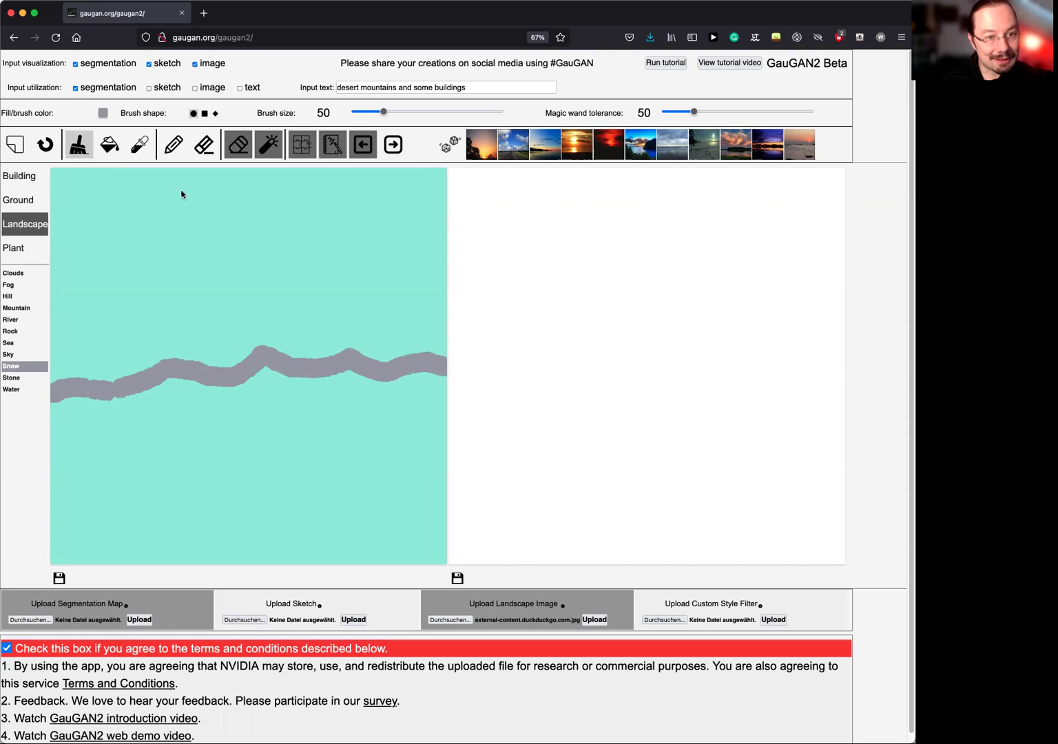
{"action": "left_click", "coordinate": [109, 146]}
{"action": "left_click", "coordinate": [190, 427]}
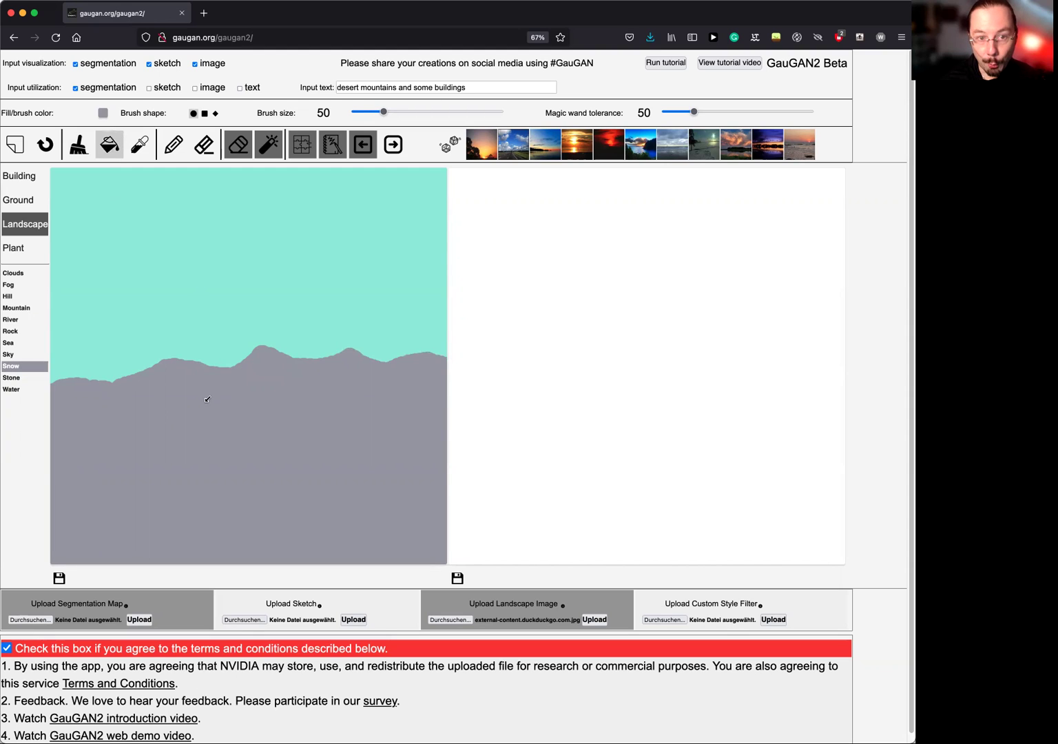
{"action": "left_click", "coordinate": [397, 146]}
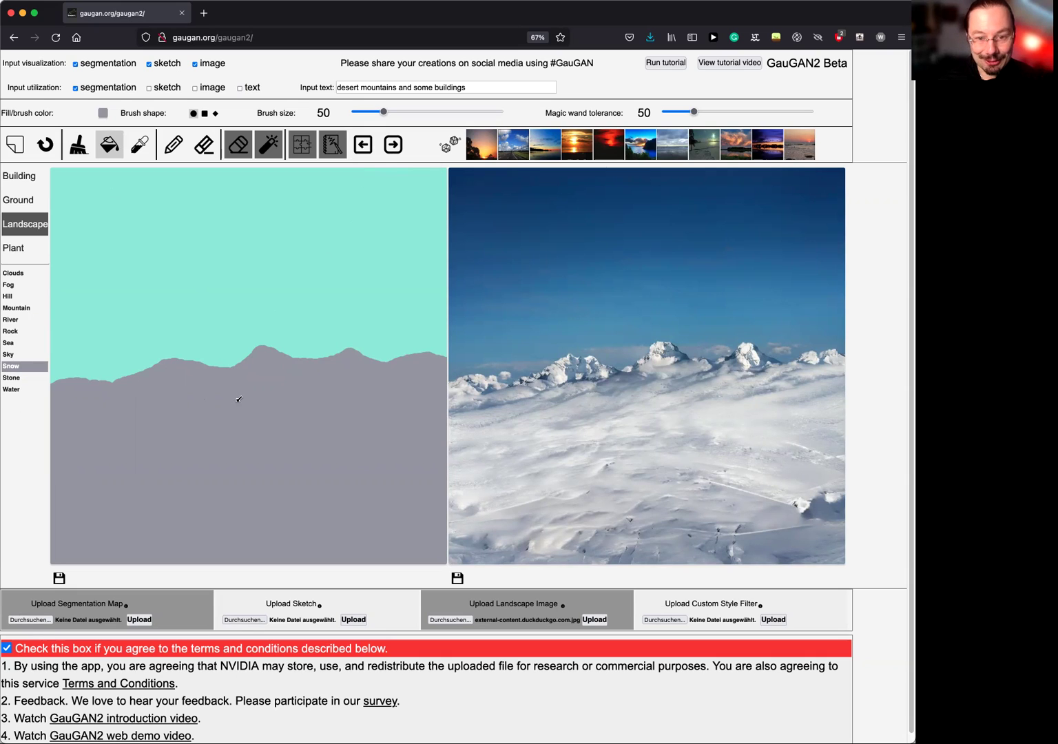
Draw a peaked Mountain ridge across the sky, fill the band beneath it, and re-render.
{"action": "left_click", "coordinate": [31, 310]}
{"action": "left_click", "coordinate": [73, 148]}
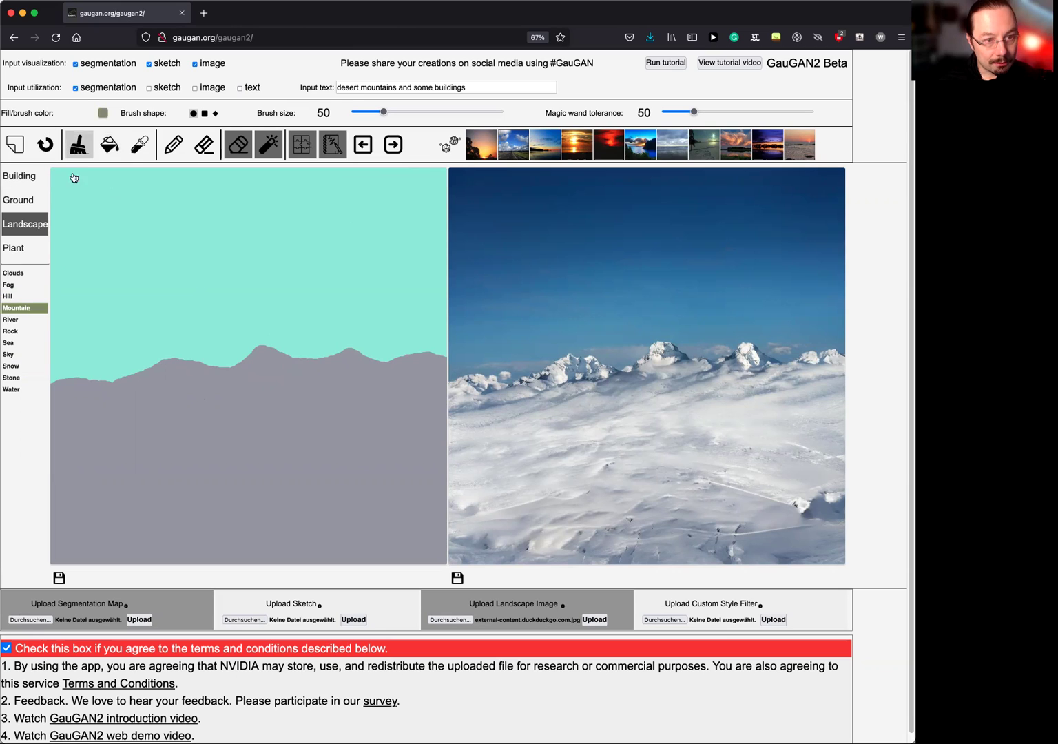
{"action": "mouse_move", "coordinate": [60, 287]}
{"action": "left_mouse_down"}
{"action": "mouse_move", "coordinate": [98, 258]}
{"action": "mouse_move", "coordinate": [140, 281]}
{"action": "mouse_move", "coordinate": [193, 261]}
{"action": "mouse_move", "coordinate": [268, 313]}
{"action": "mouse_move", "coordinate": [336, 301]}
{"action": "mouse_move", "coordinate": [377, 308]}
{"action": "mouse_move", "coordinate": [402, 291]}
{"action": "mouse_move", "coordinate": [451, 304]}
{"action": "left_mouse_up"}
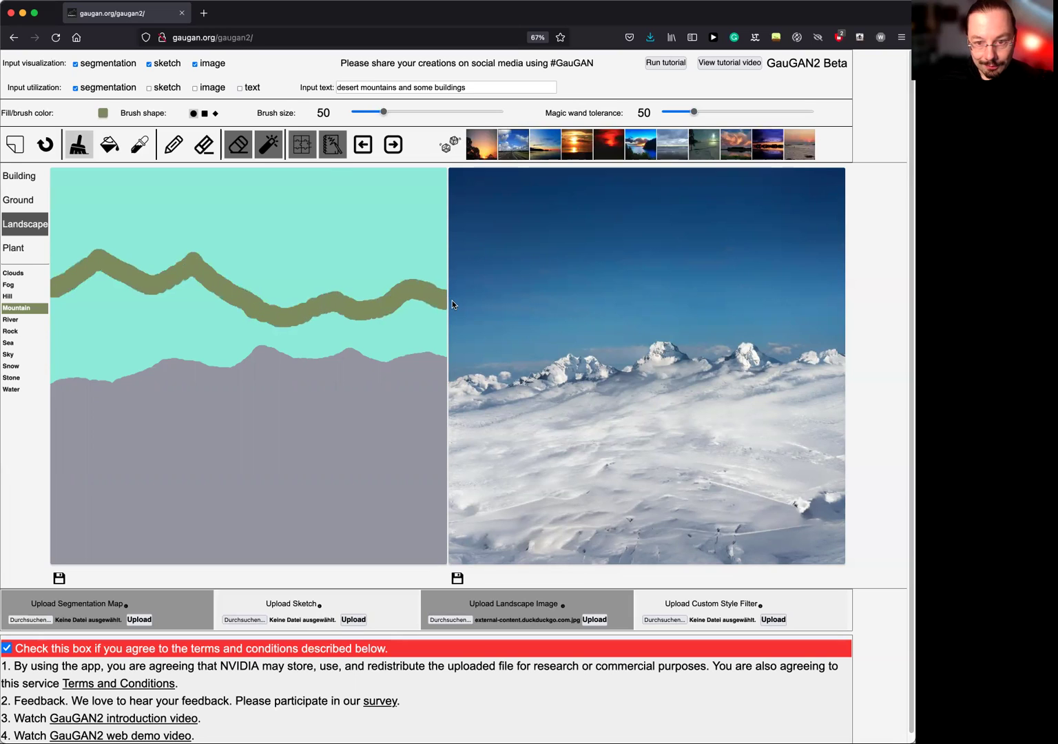
{"action": "left_click", "coordinate": [114, 149]}
{"action": "left_click", "coordinate": [128, 304]}
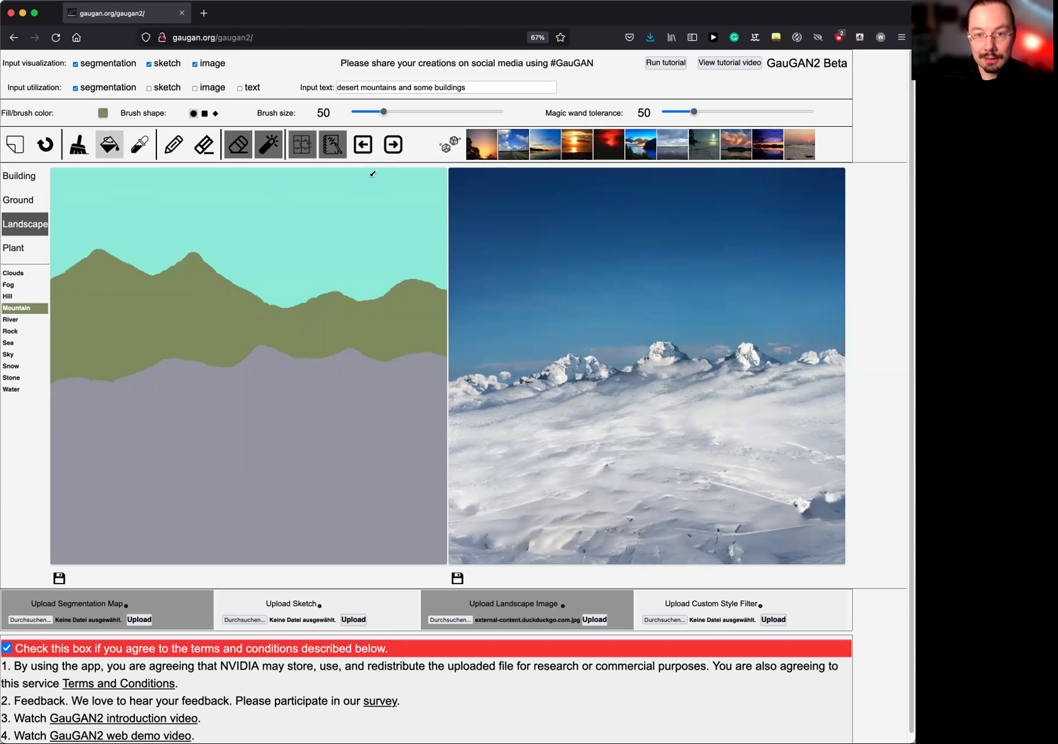
{"action": "left_click", "coordinate": [398, 147]}
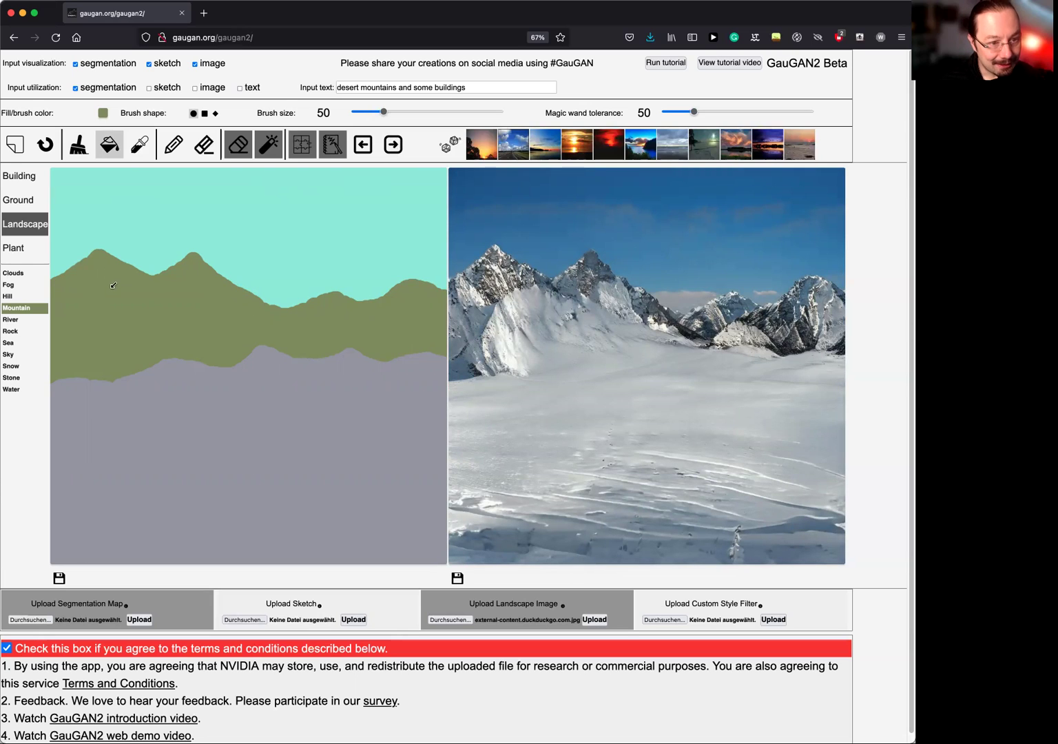
Paint a large Rock patch at lower left and a rock cluster on the right.
{"action": "left_click", "coordinate": [28, 332]}
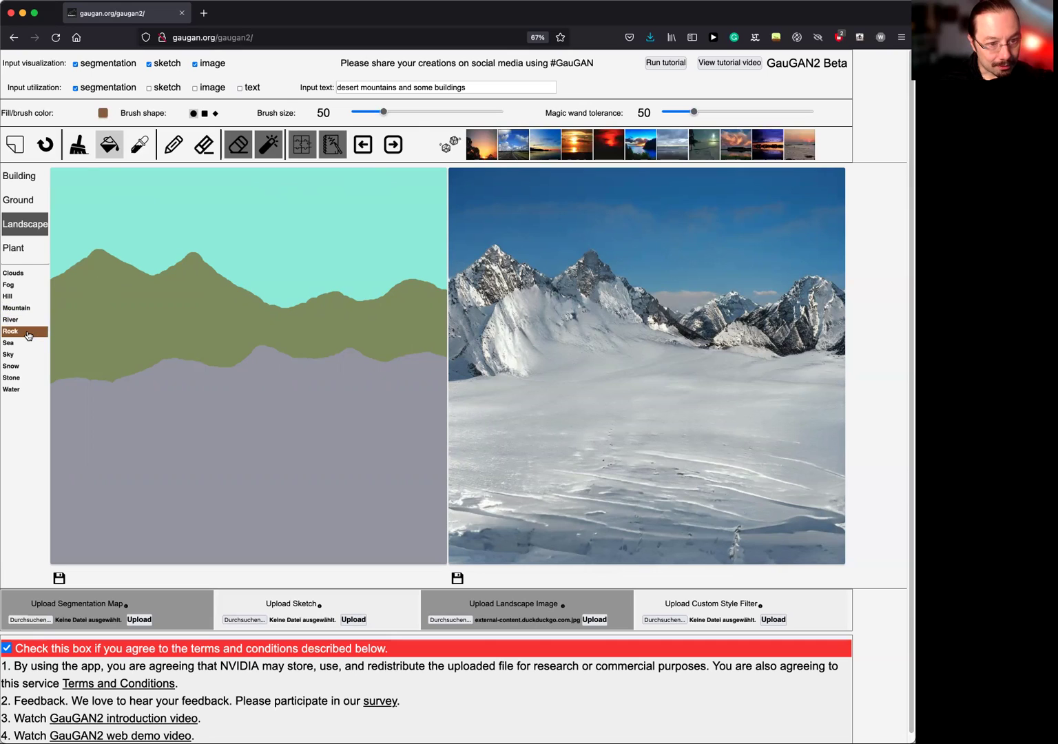
{"action": "left_click", "coordinate": [78, 143]}
{"action": "mouse_move", "coordinate": [87, 467]}
{"action": "left_mouse_down"}
{"action": "mouse_move", "coordinate": [93, 458]}
{"action": "mouse_move", "coordinate": [80, 462]}
{"action": "mouse_move", "coordinate": [114, 475]}
{"action": "mouse_move", "coordinate": [84, 452]}
{"action": "left_mouse_up"}
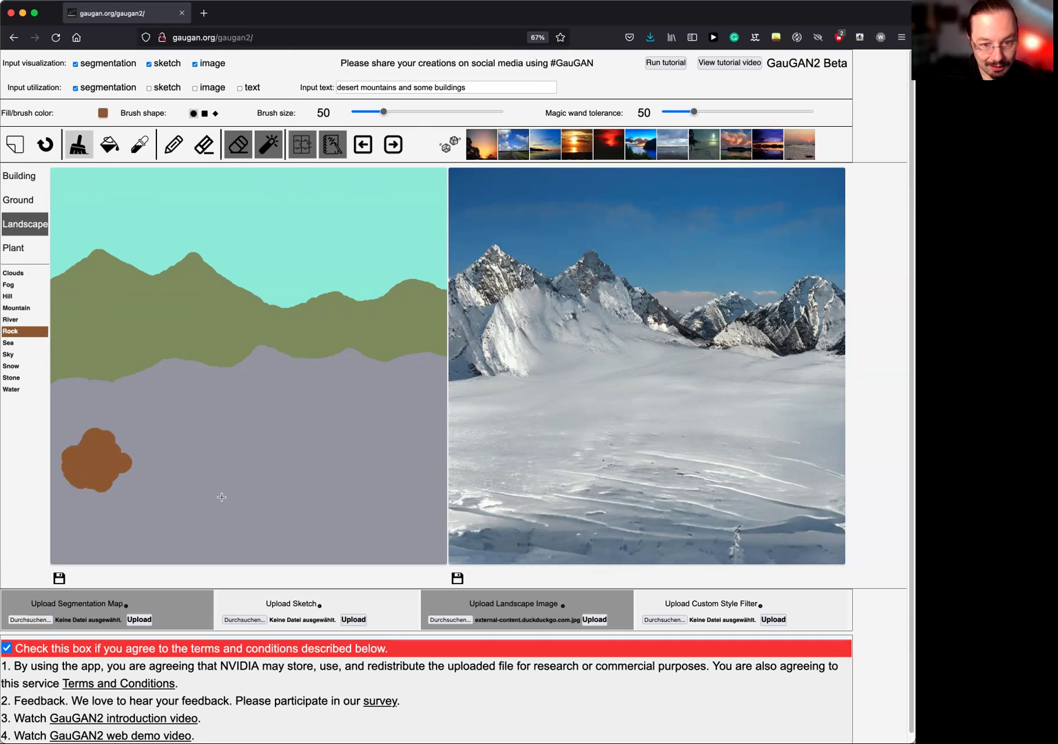
{"action": "mouse_move", "coordinate": [337, 405]}
{"action": "left_mouse_down"}
{"action": "mouse_move", "coordinate": [362, 398]}
{"action": "mouse_move", "coordinate": [361, 422]}
{"action": "left_mouse_up"}
Stamp eight rock dots along the snow edge and regenerate the image.
{"action": "left_click", "coordinate": [223, 381]}
{"action": "left_click", "coordinate": [250, 369]}
{"action": "left_click", "coordinate": [279, 363]}
{"action": "left_click", "coordinate": [309, 370]}
{"action": "left_click", "coordinate": [350, 369]}
{"action": "left_click", "coordinate": [363, 359]}
{"action": "left_click", "coordinate": [185, 375]}
{"action": "left_click", "coordinate": [133, 383]}
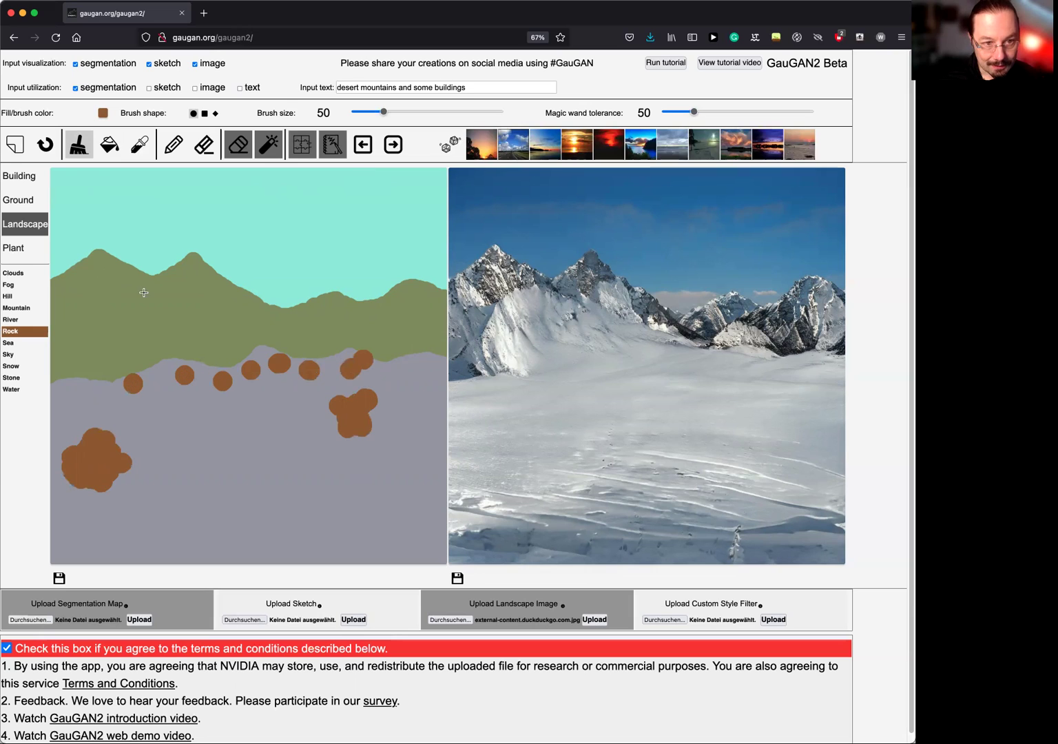
{"action": "left_click", "coordinate": [391, 148]}
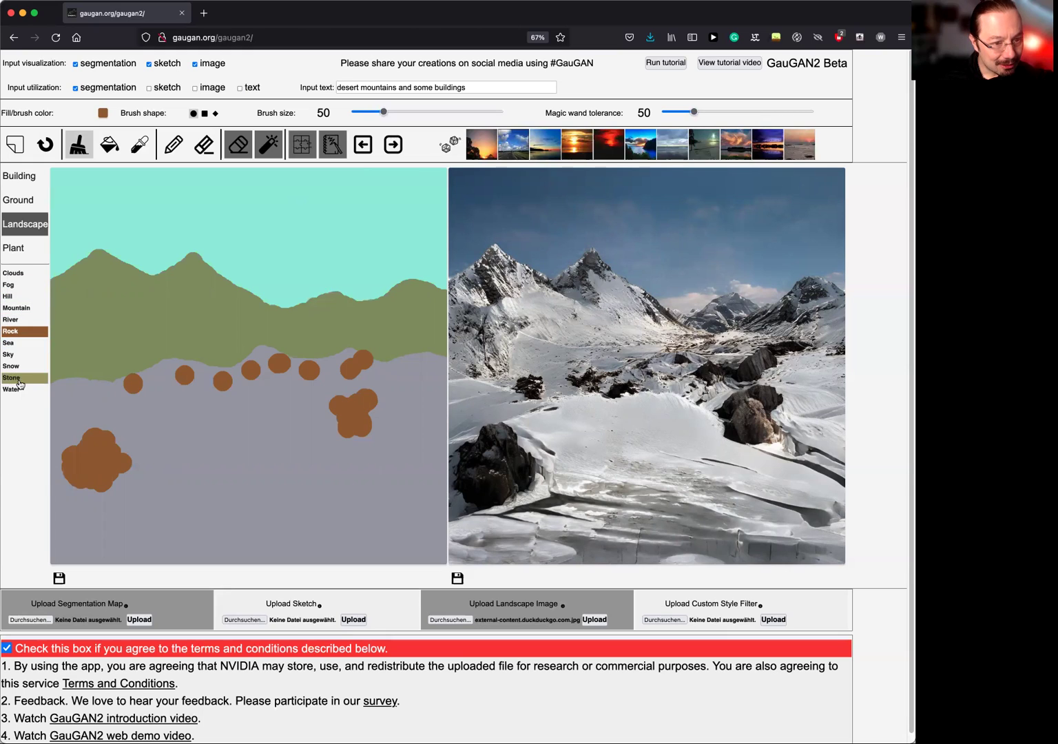
Draw a diagonal River line across the bottom, fill the corner below it, and re-render.
{"action": "left_click", "coordinate": [15, 319]}
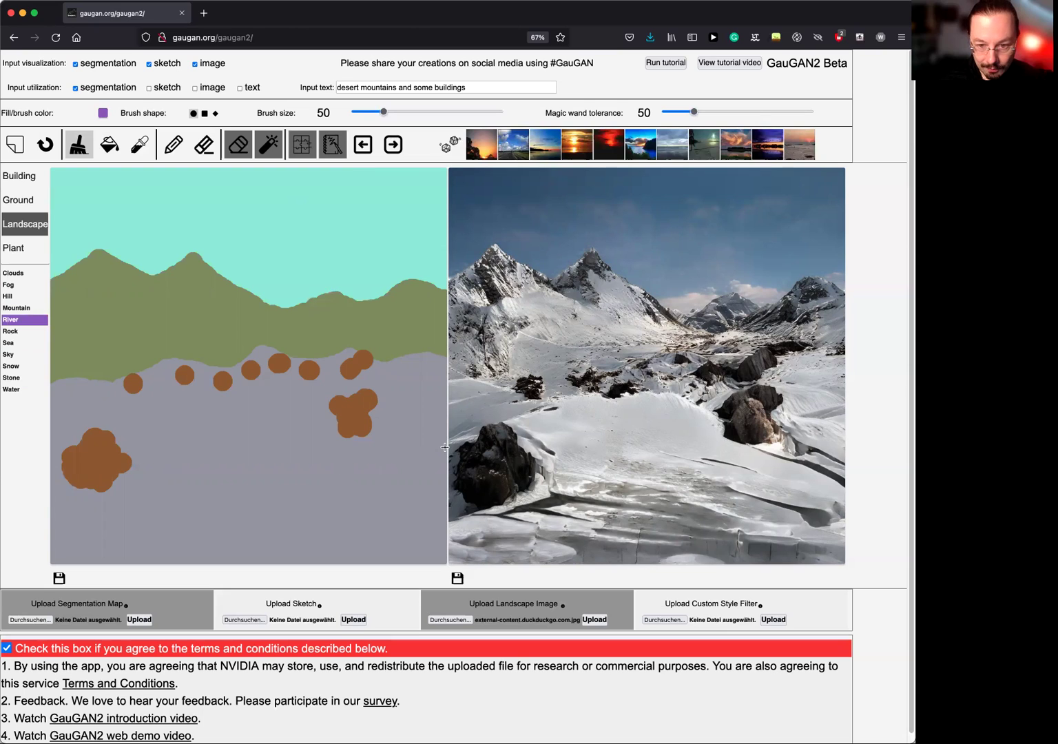
{"action": "left_click_drag", "start_coordinate": [446, 437], "coordinate": [67, 571]}
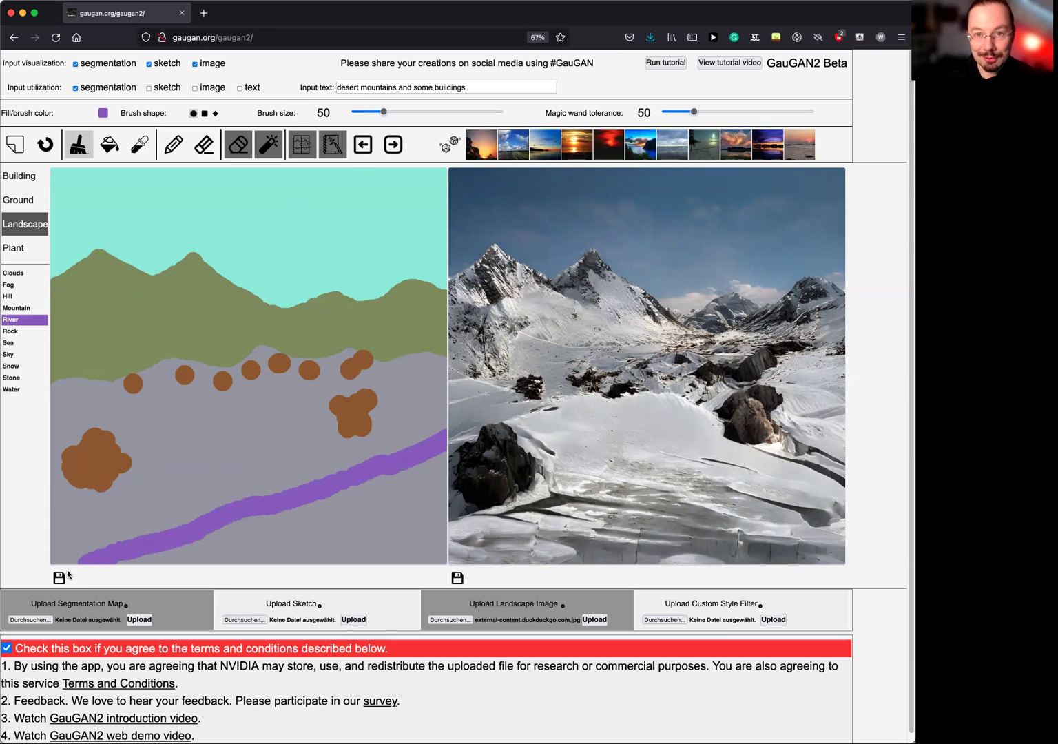
{"action": "left_click", "coordinate": [111, 151]}
{"action": "left_click", "coordinate": [417, 500]}
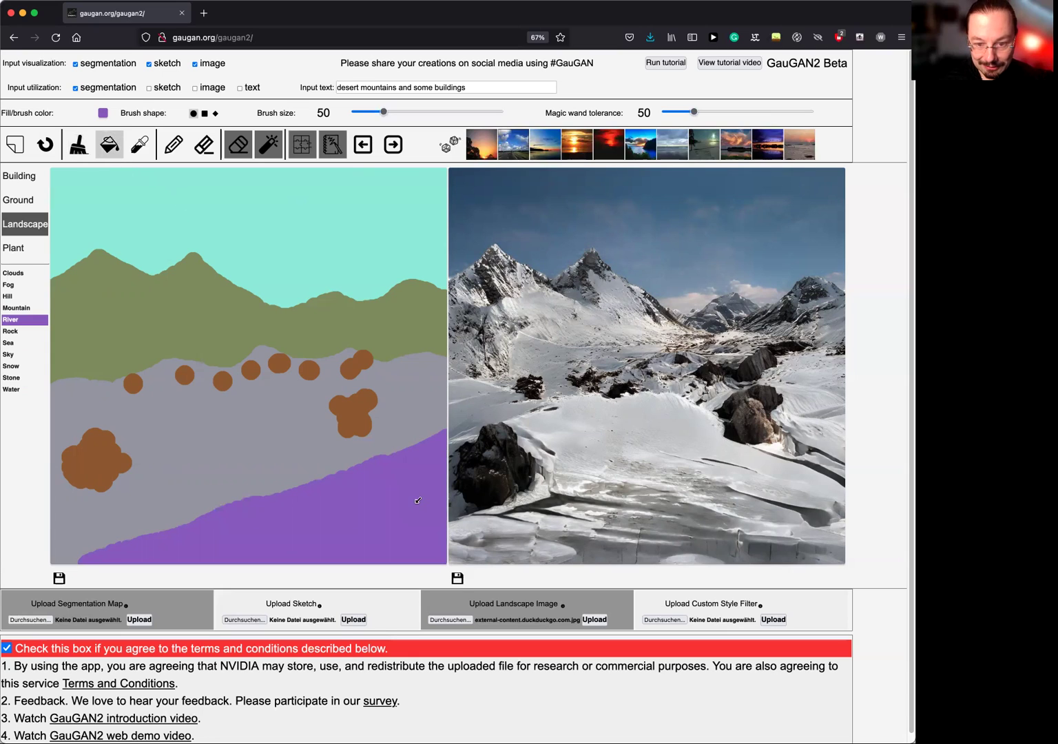
{"action": "left_click", "coordinate": [394, 147]}
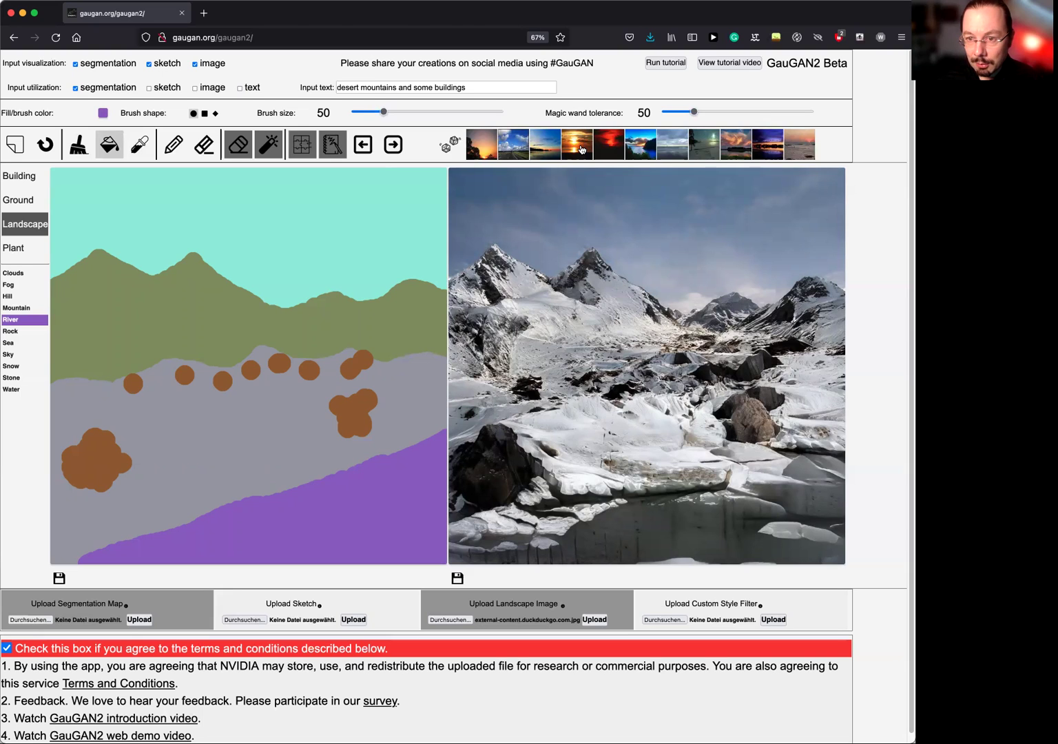
Try the sunset style filter, then switch the output to the blue-sky daylight style.
{"action": "left_click", "coordinate": [580, 149]}
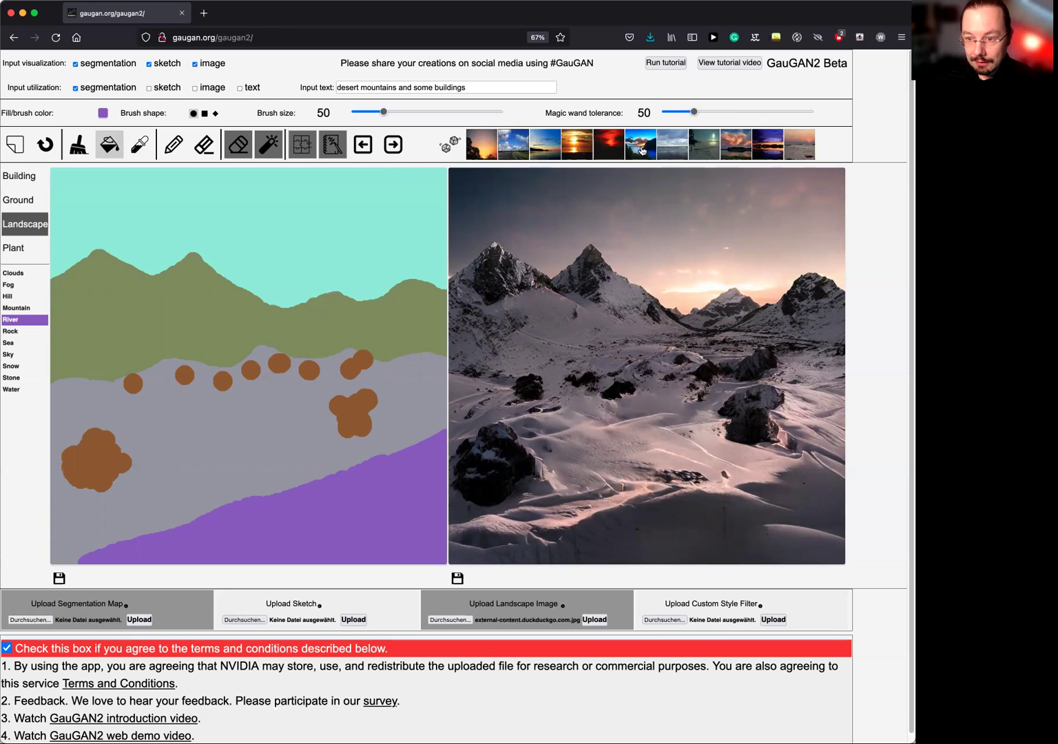
{"action": "left_click", "coordinate": [642, 150]}
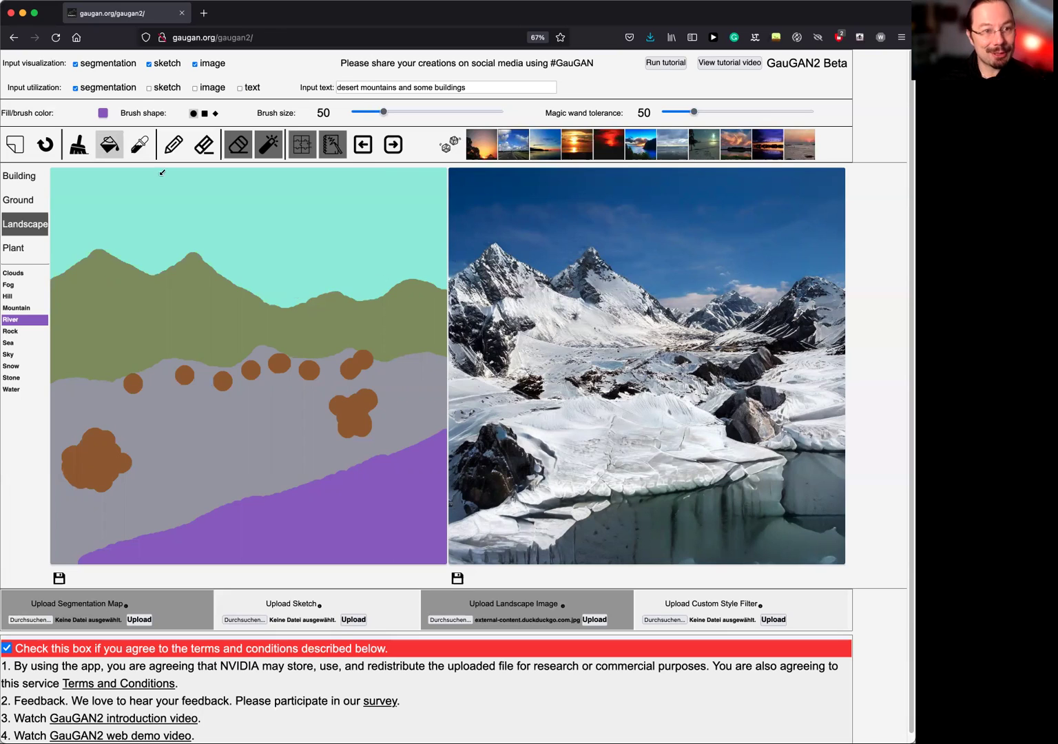
Reload the page and select the external-content.duckduckgo.com.jpg town photo as landscape input.
{"action": "left_click", "coordinate": [56, 39]}
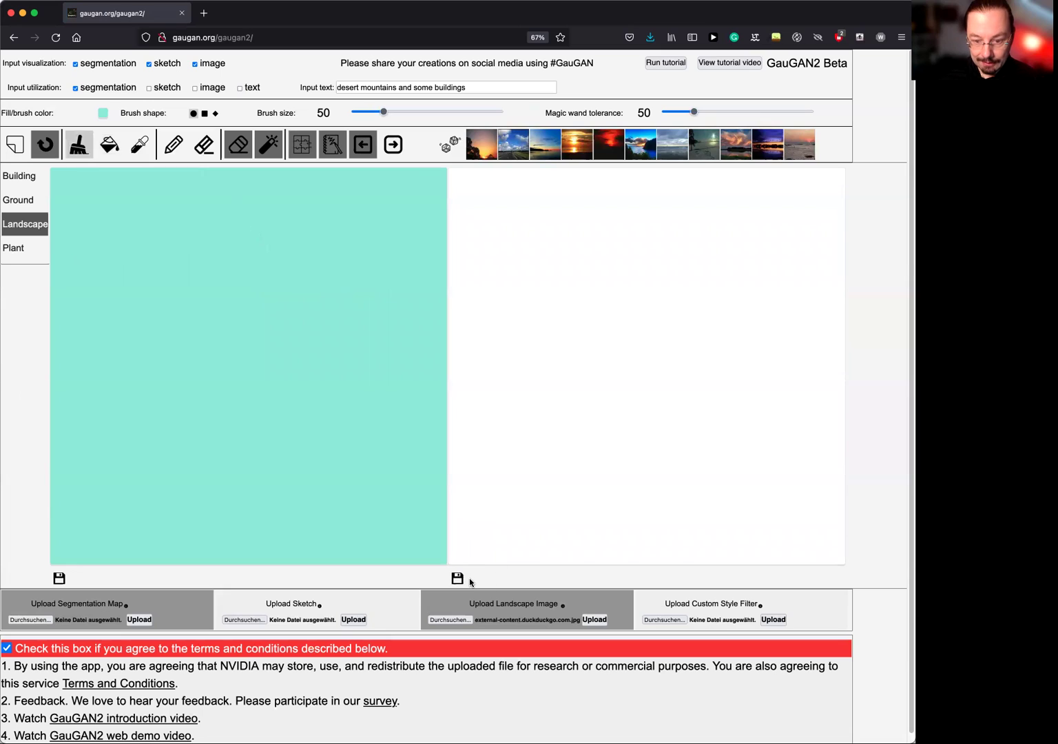
{"action": "left_click", "coordinate": [461, 619]}
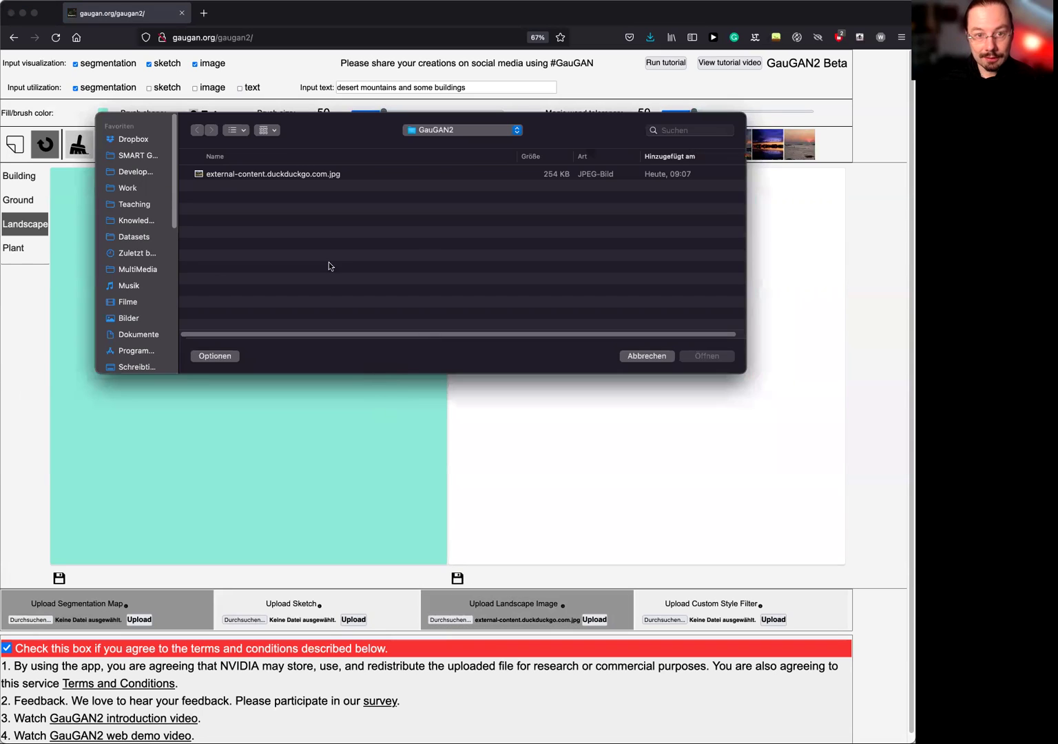
{"action": "left_click", "coordinate": [230, 175]}
{"action": "left_click", "coordinate": [702, 357]}
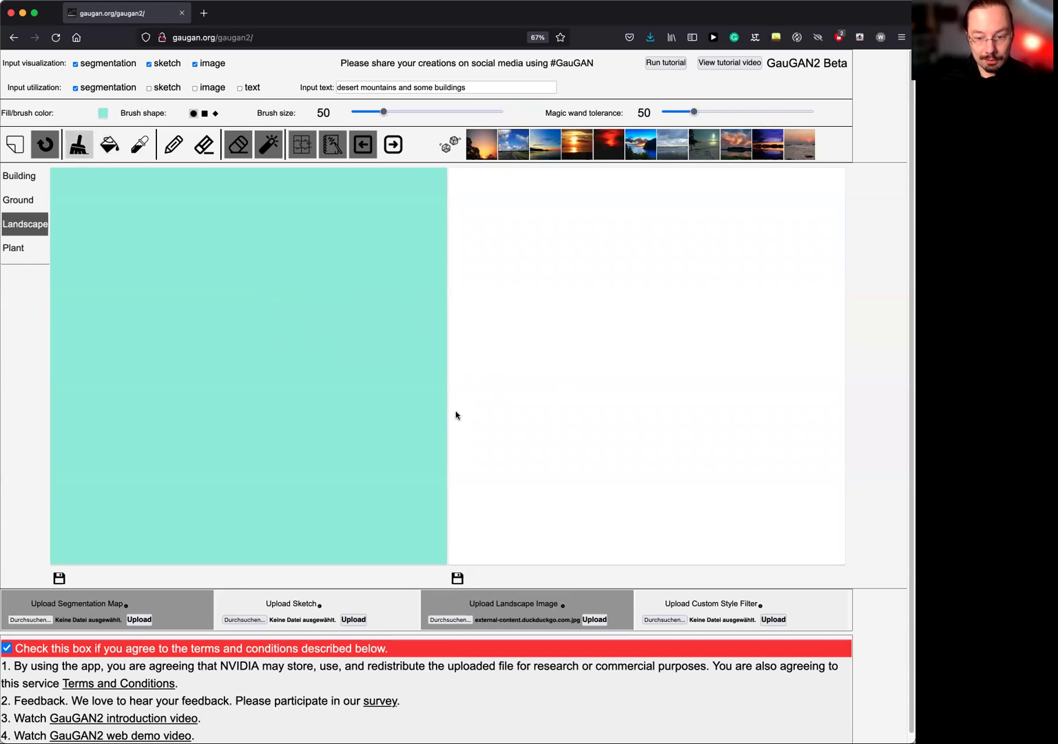
{"action": "left_click", "coordinate": [595, 619]}
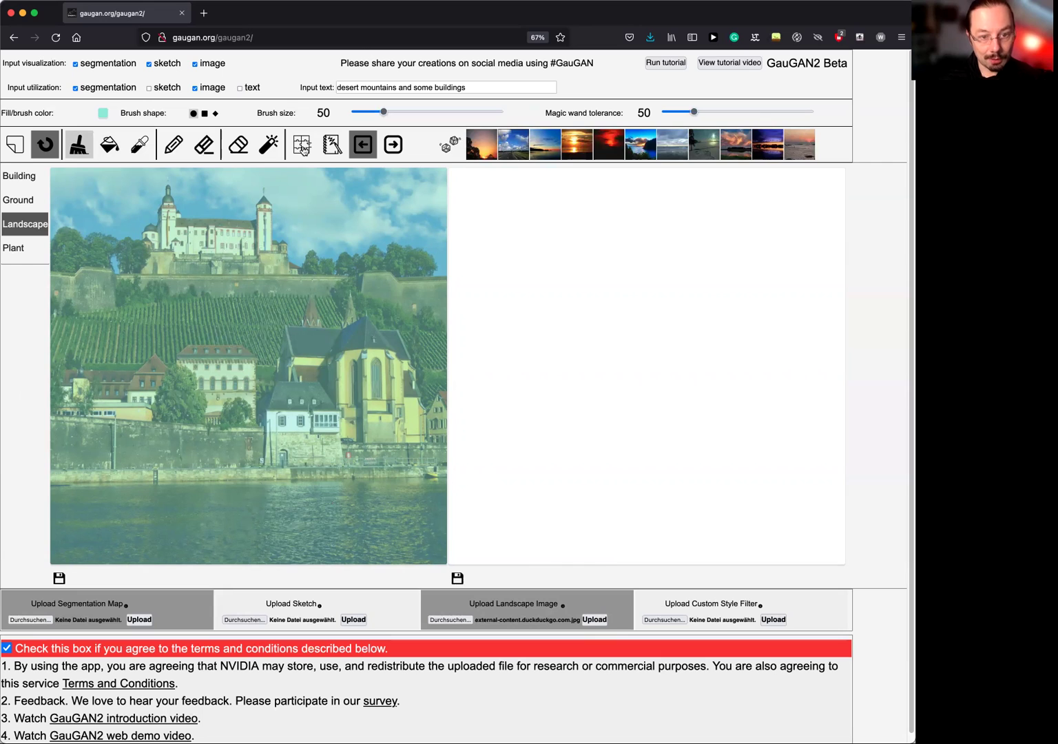
Compute a segmentation map from the town photo, toggling the photo overlay off and back on.
{"action": "left_click", "coordinate": [302, 150]}
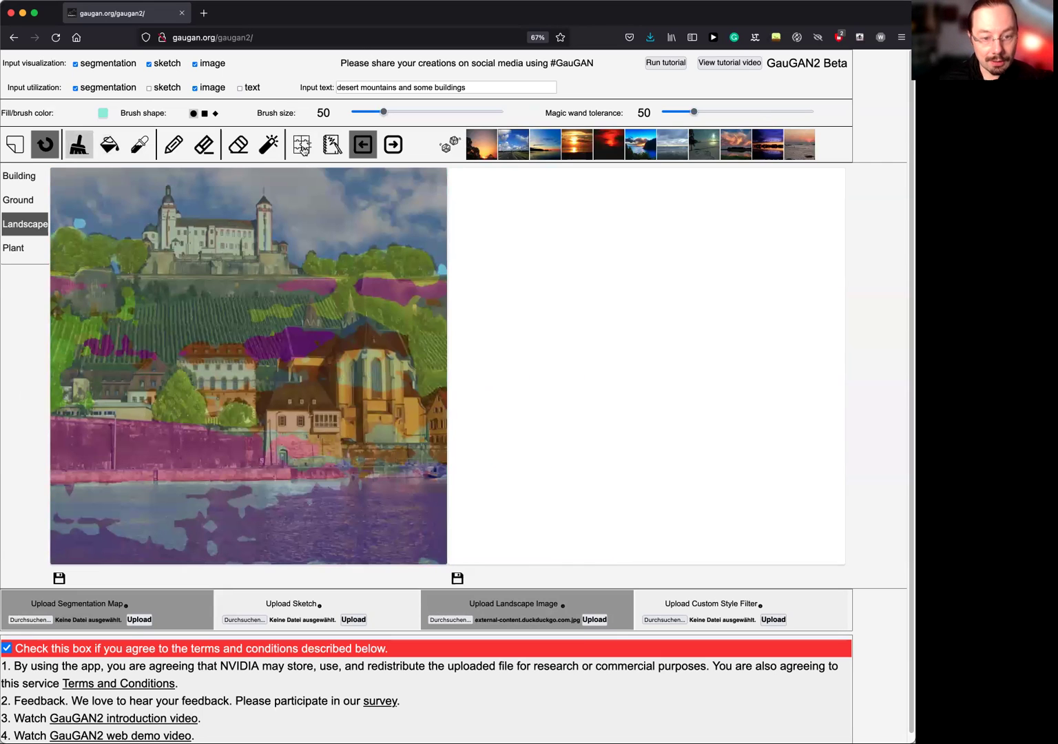
{"action": "left_click", "coordinate": [195, 64]}
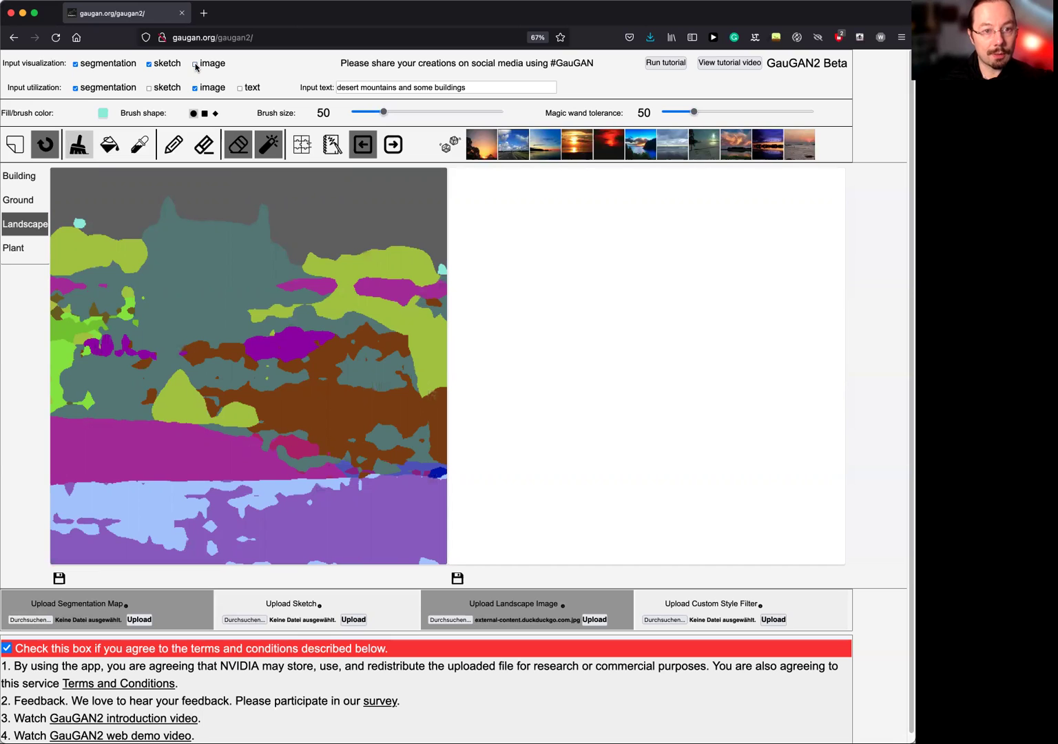
{"action": "left_click", "coordinate": [195, 64]}
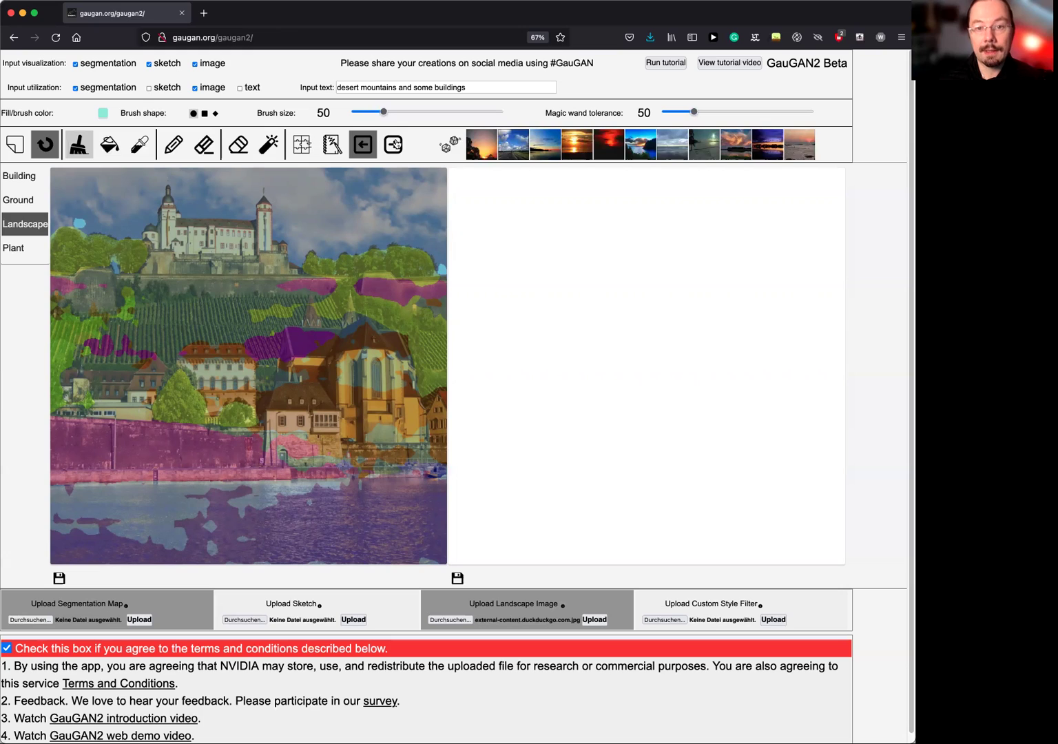
Render a realistic town scene with castle, vineyards and river from the photo and map.
{"action": "left_click", "coordinate": [396, 144]}
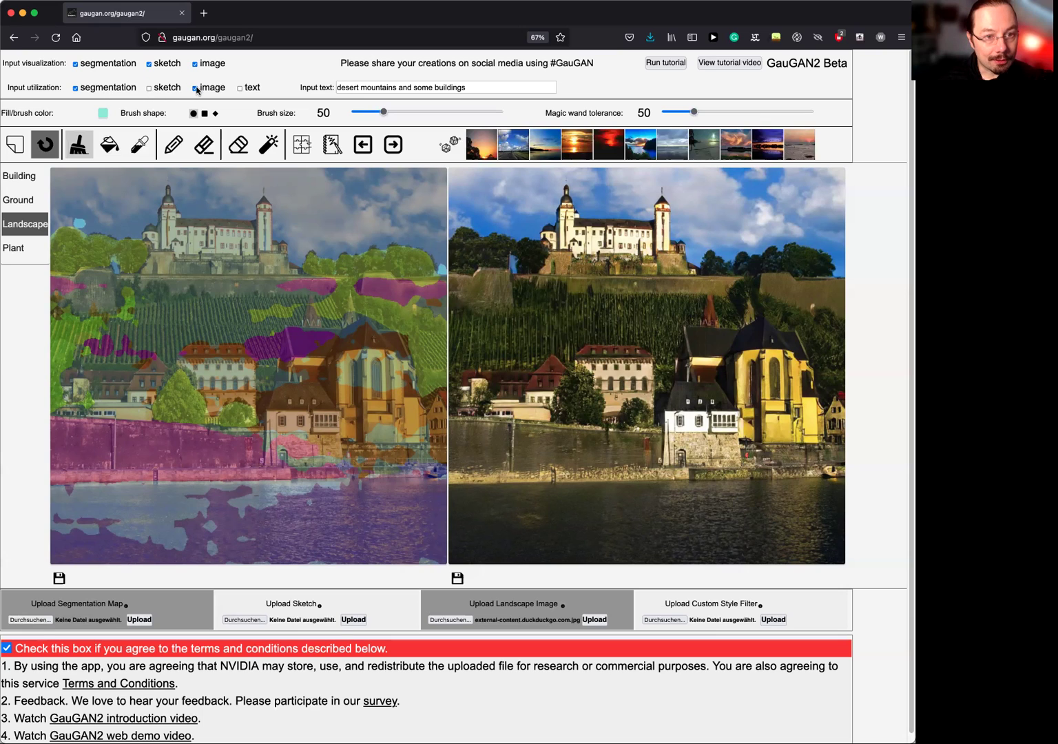
Re-render from the segmentation map only, producing white villas, palm trees and turquoise water.
{"action": "left_click", "coordinate": [394, 148]}
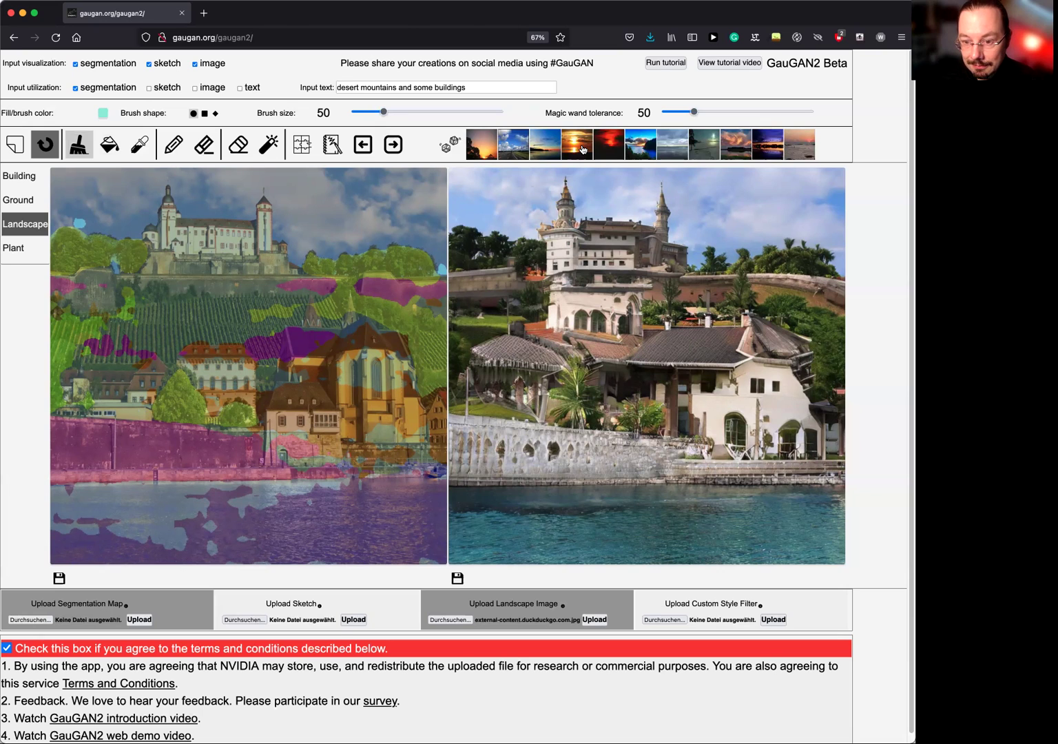
Apply the sunset style, then the blue-sky daytime style, and reload the page to reset.
{"action": "left_click", "coordinate": [582, 150]}
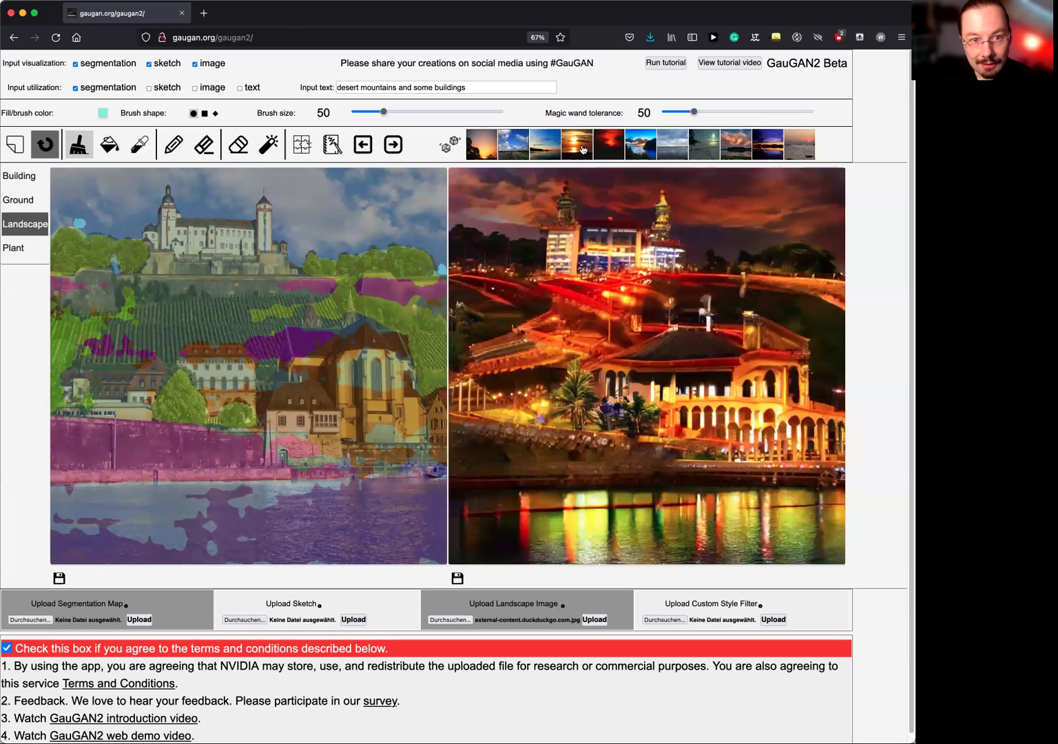
{"action": "left_click", "coordinate": [505, 153]}
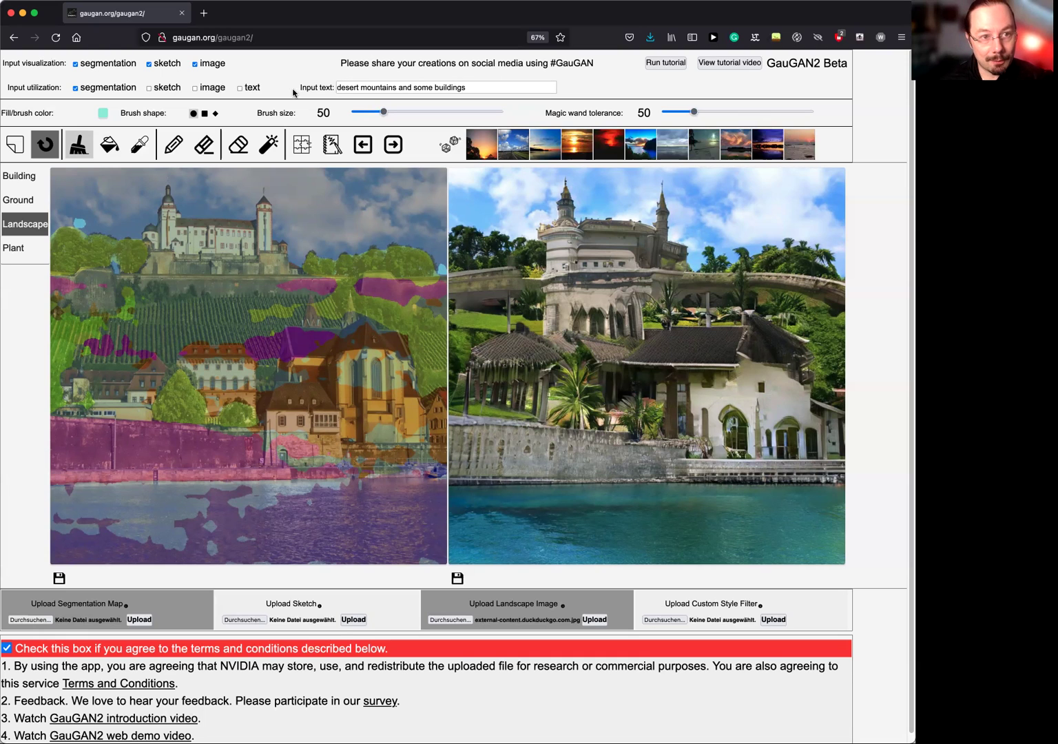
{"action": "left_click", "coordinate": [58, 42]}
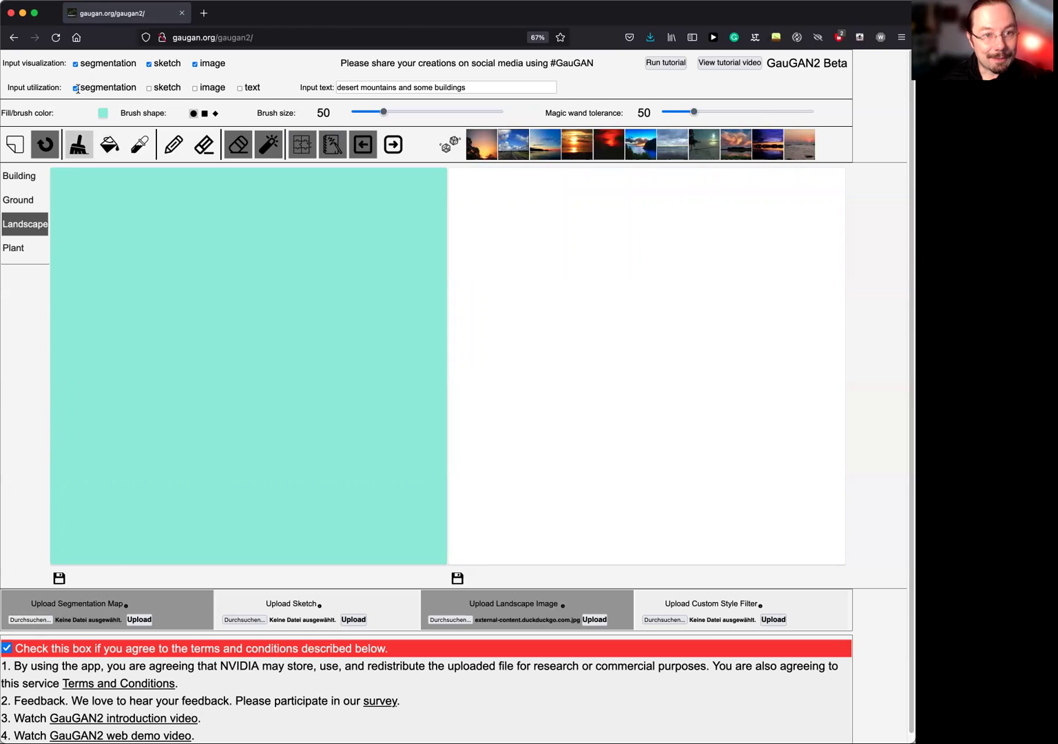
Switch input from segmentation to text only, trim the prompt to 'desert mountains', and render.
{"action": "left_click", "coordinate": [76, 89]}
{"action": "left_click", "coordinate": [239, 89]}
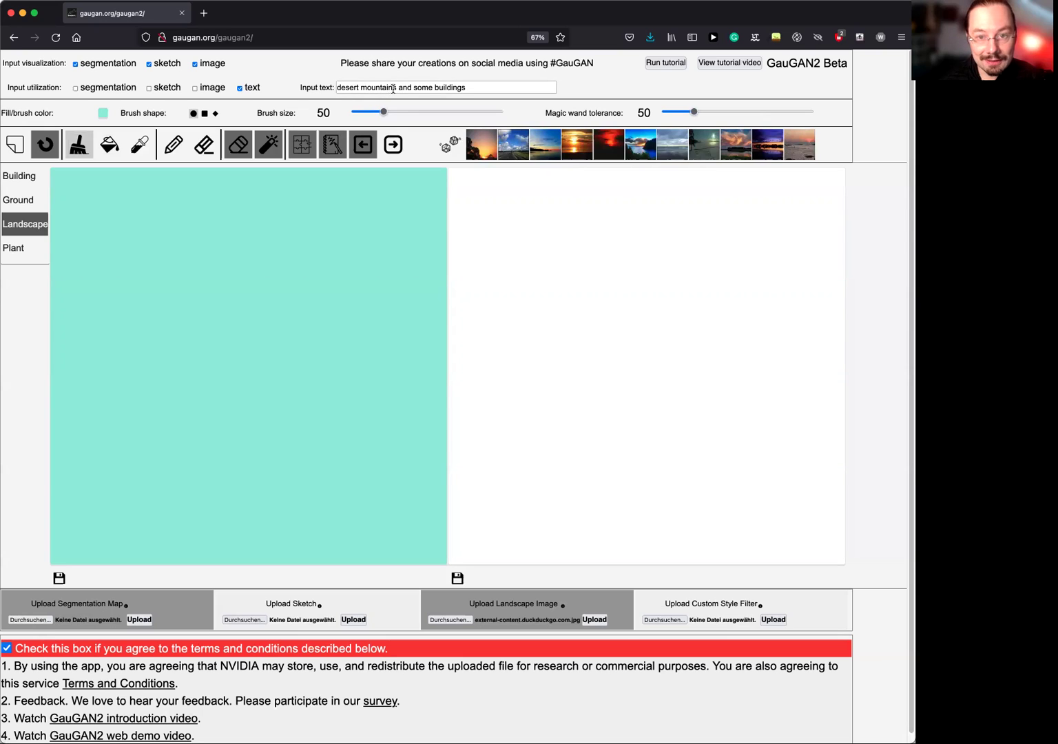
{"action": "left_click_drag", "start_coordinate": [398, 88], "coordinate": [482, 82]}
{"action": "key", "text": "BackSpace"}
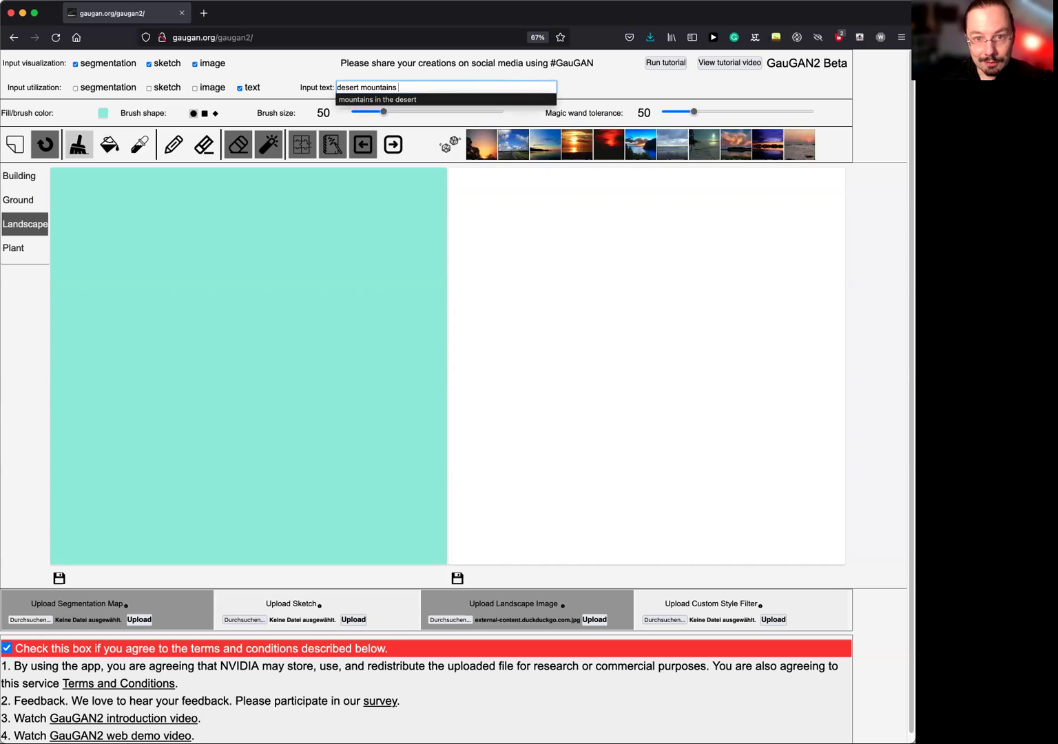
{"action": "left_click", "coordinate": [394, 148]}
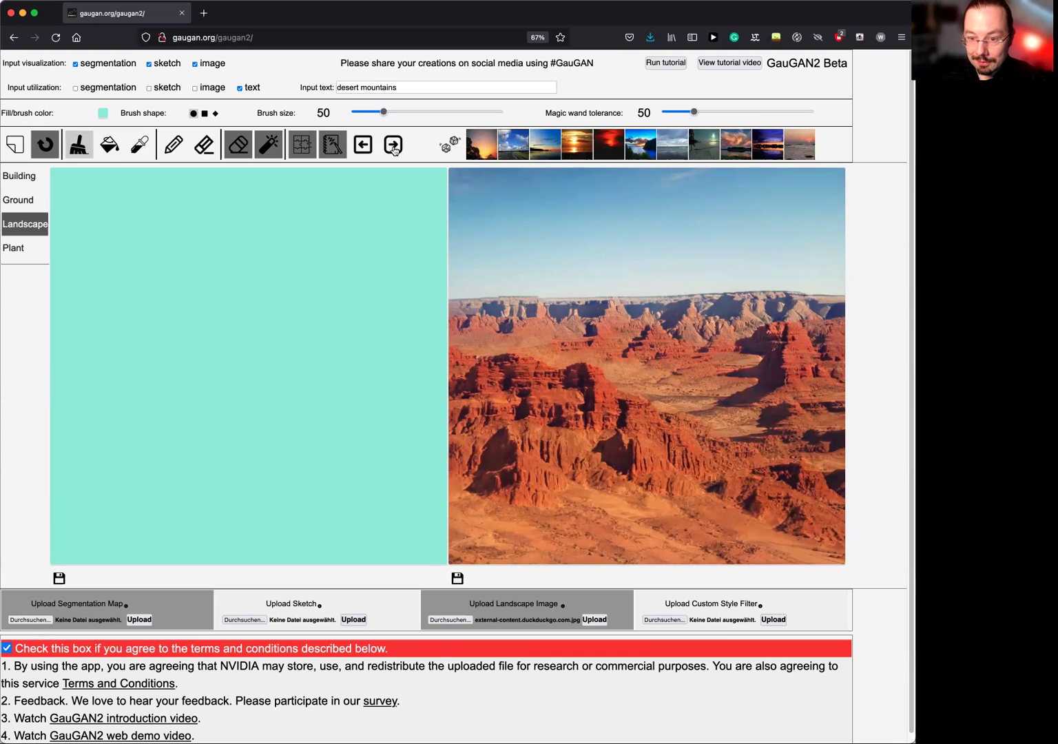
Extend the prompt to 'desert mountains and a river' and render it.
{"action": "left_click", "coordinate": [432, 89]}
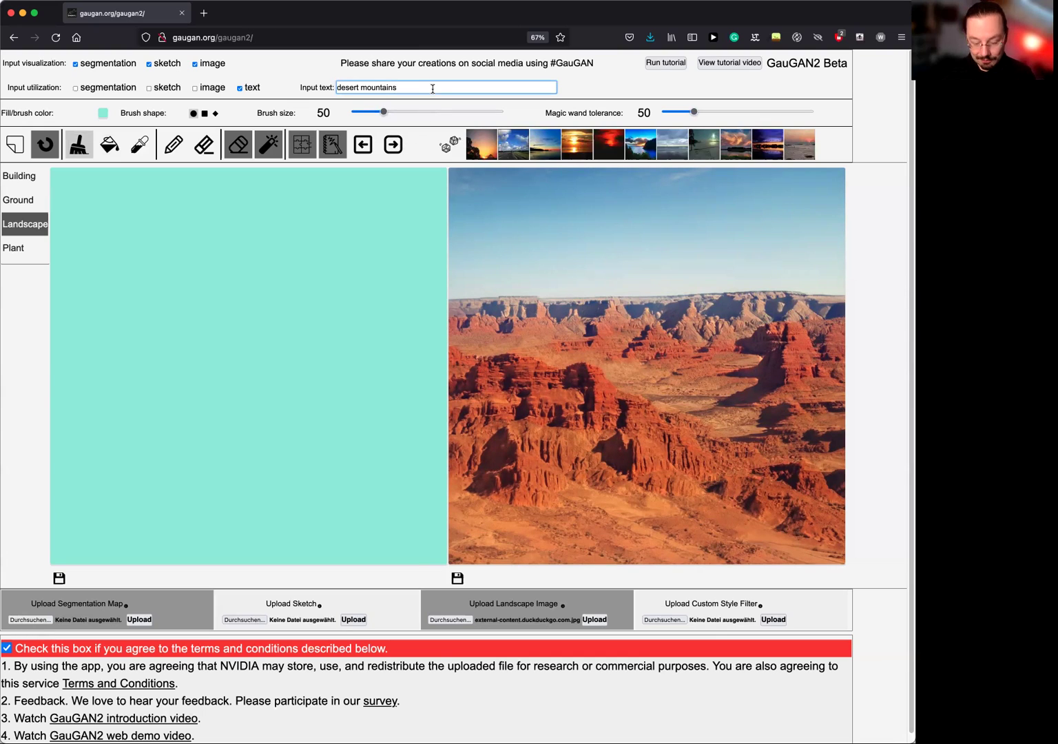
{"action": "type", "text": "and a river"}
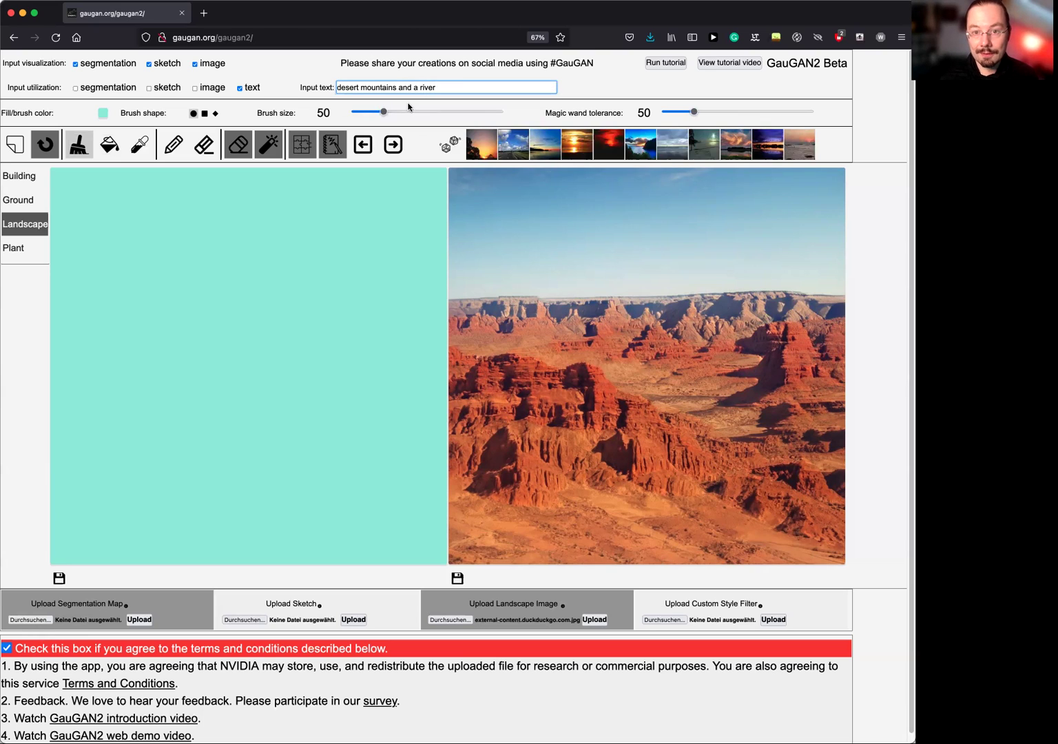
{"action": "left_click", "coordinate": [392, 146]}
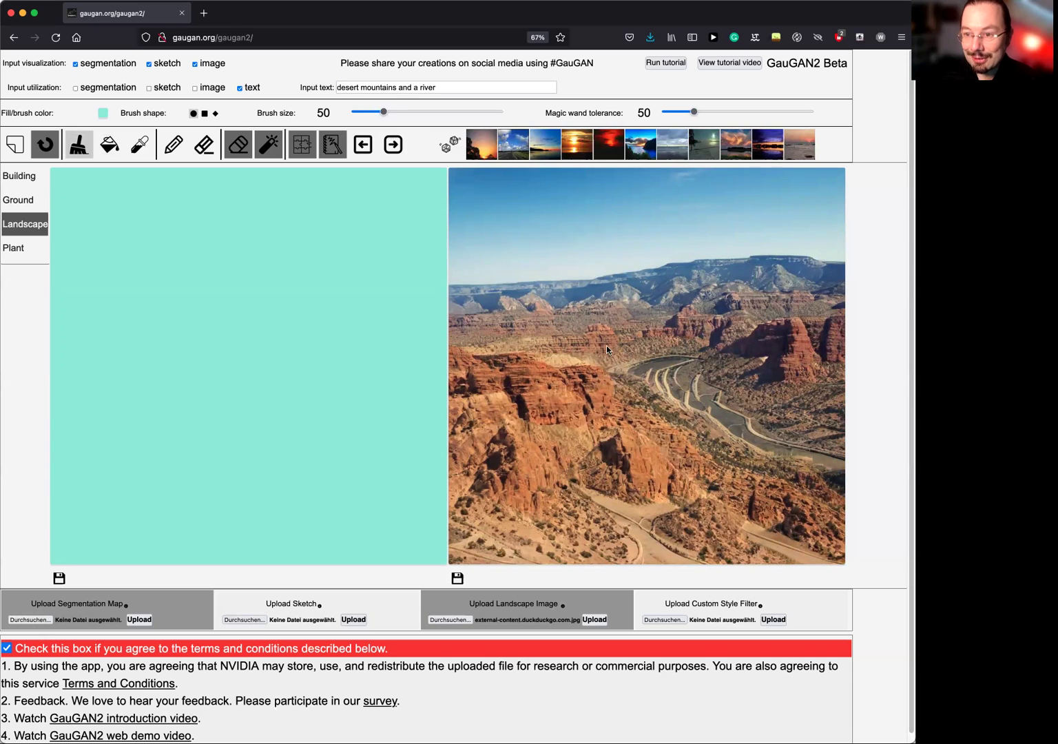
Append 'with some buildings' to the prompt and render again.
{"action": "left_click", "coordinate": [449, 87]}
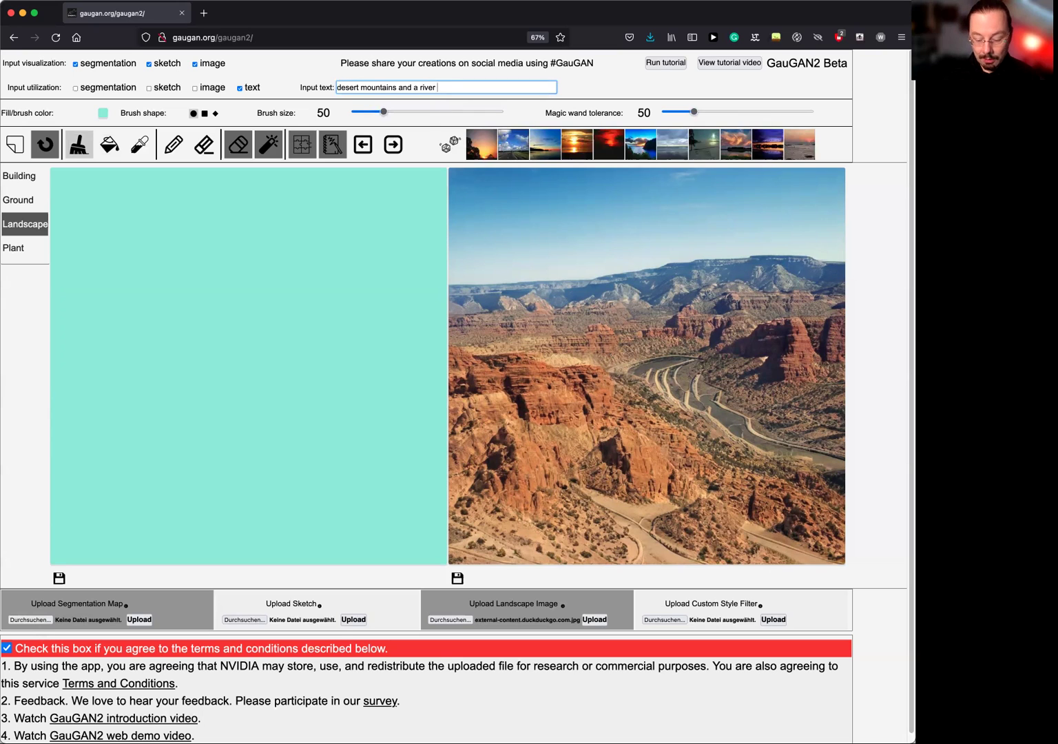
{"action": "type", "text": "with some"}
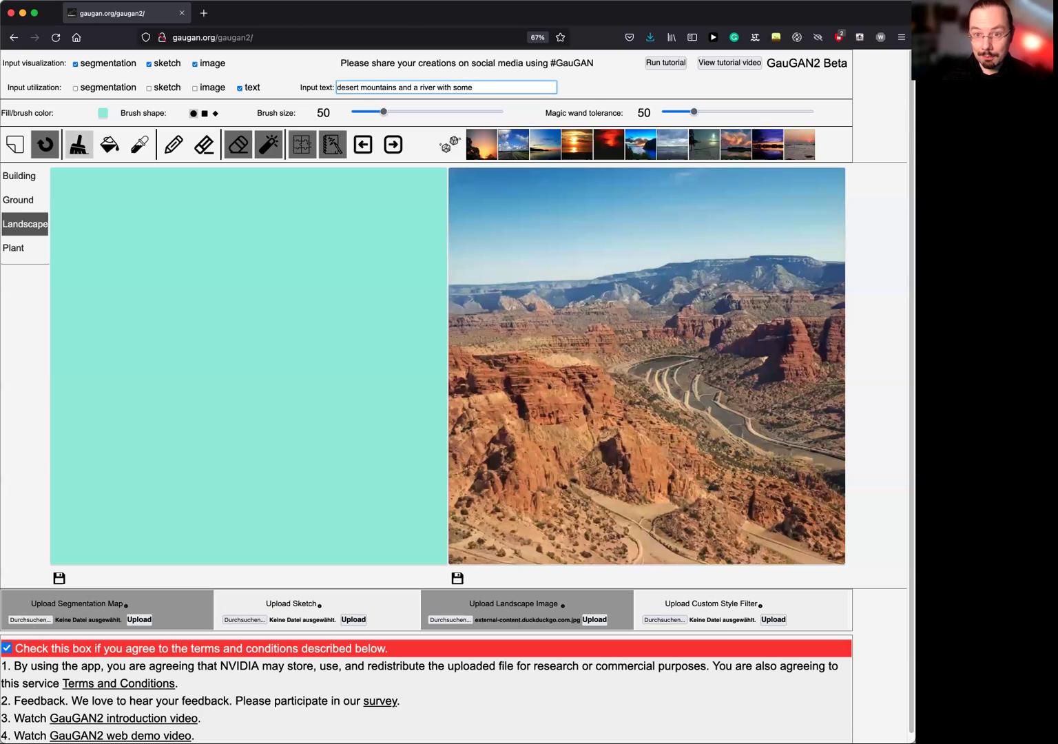
{"action": "type", "text": "buildings"}
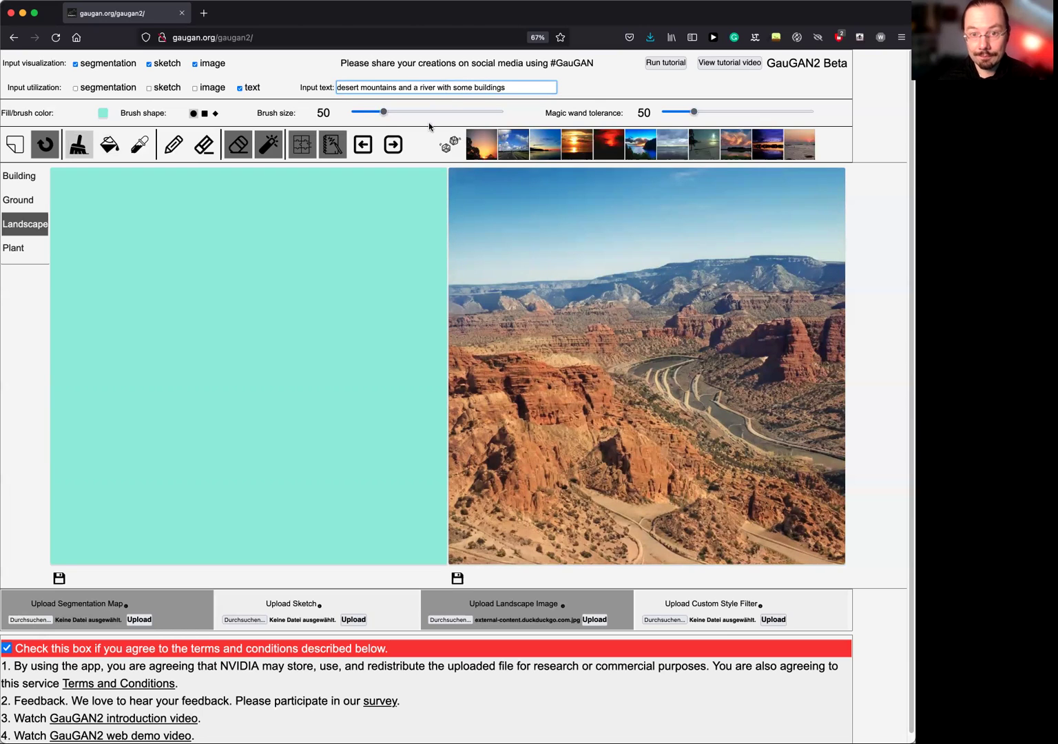
{"action": "left_click", "coordinate": [393, 145]}
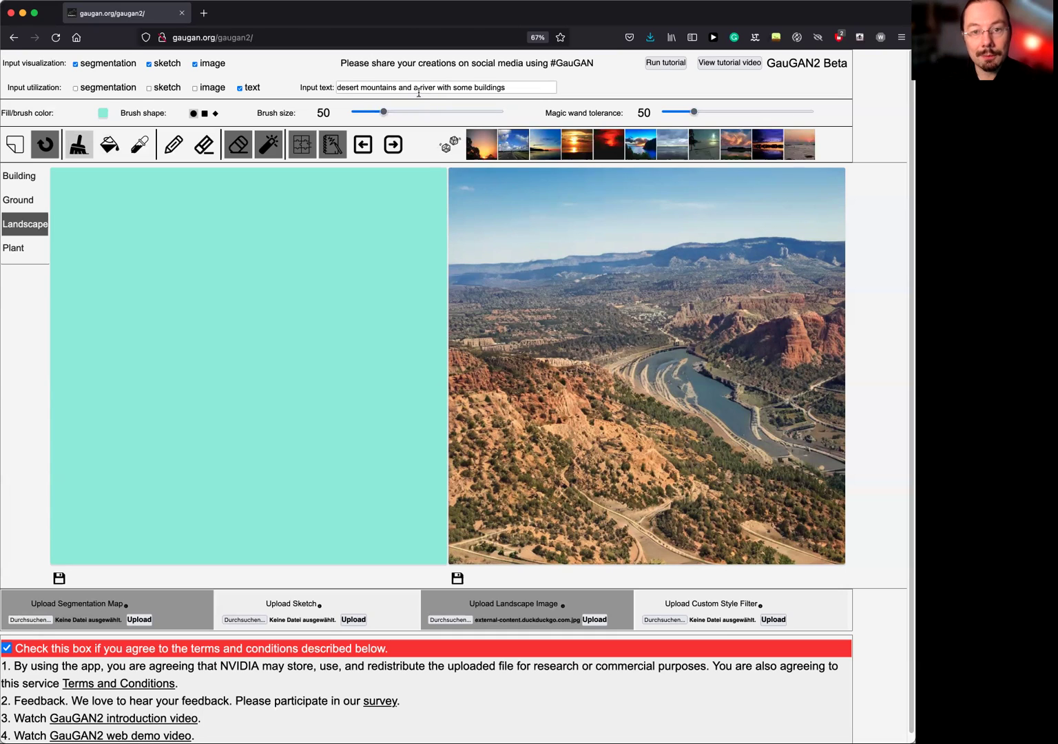
Render 'green forest with some hills' as the new prompt, then append 'and a lake'.
{"action": "triple_click", "coordinate": [389, 88]}
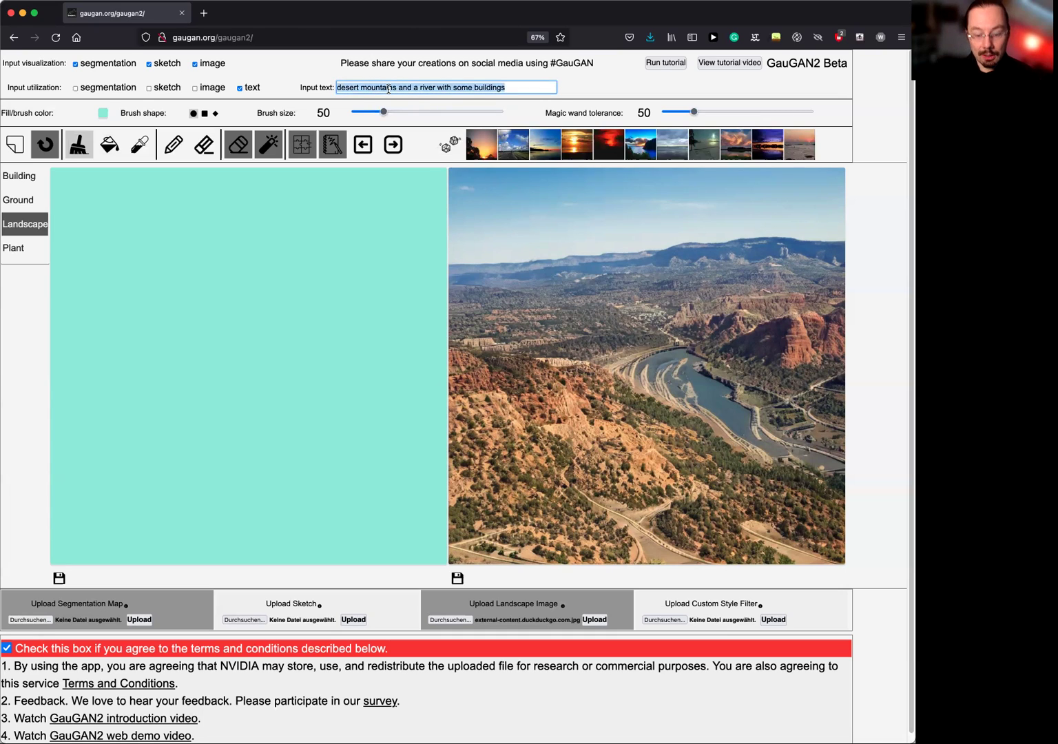
{"action": "type", "text": "green "}
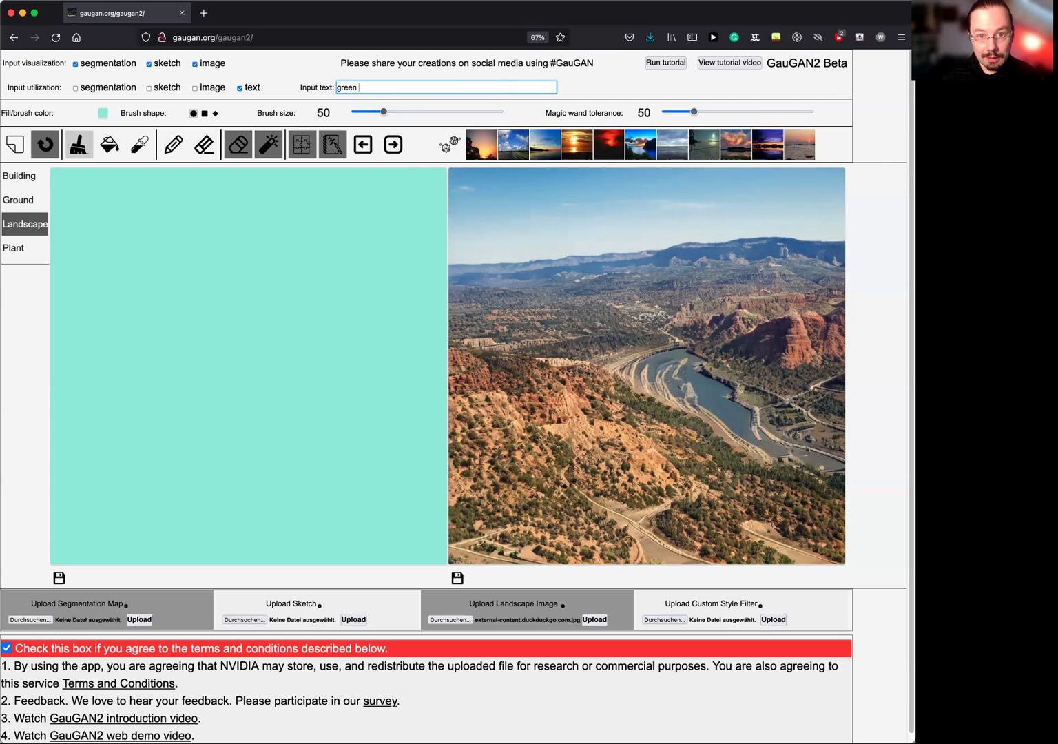
{"action": "type", "text": "forest with s"}
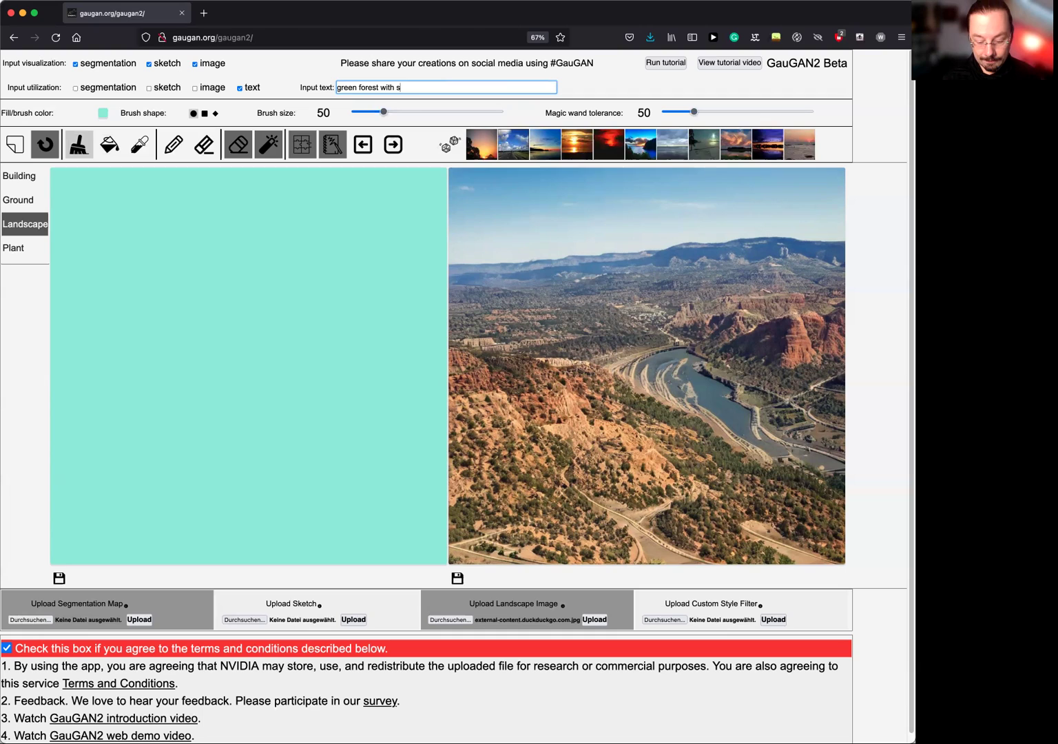
{"action": "type", "text": "ome hills"}
{"action": "left_click", "coordinate": [395, 145]}
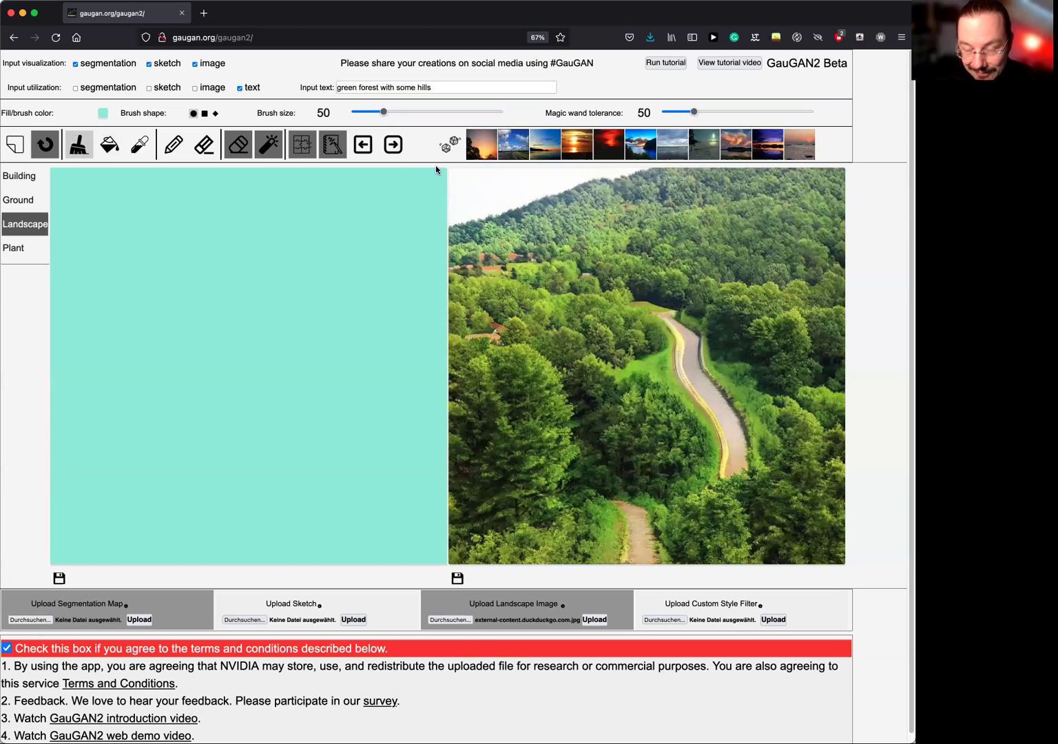
{"action": "left_click", "coordinate": [437, 91]}
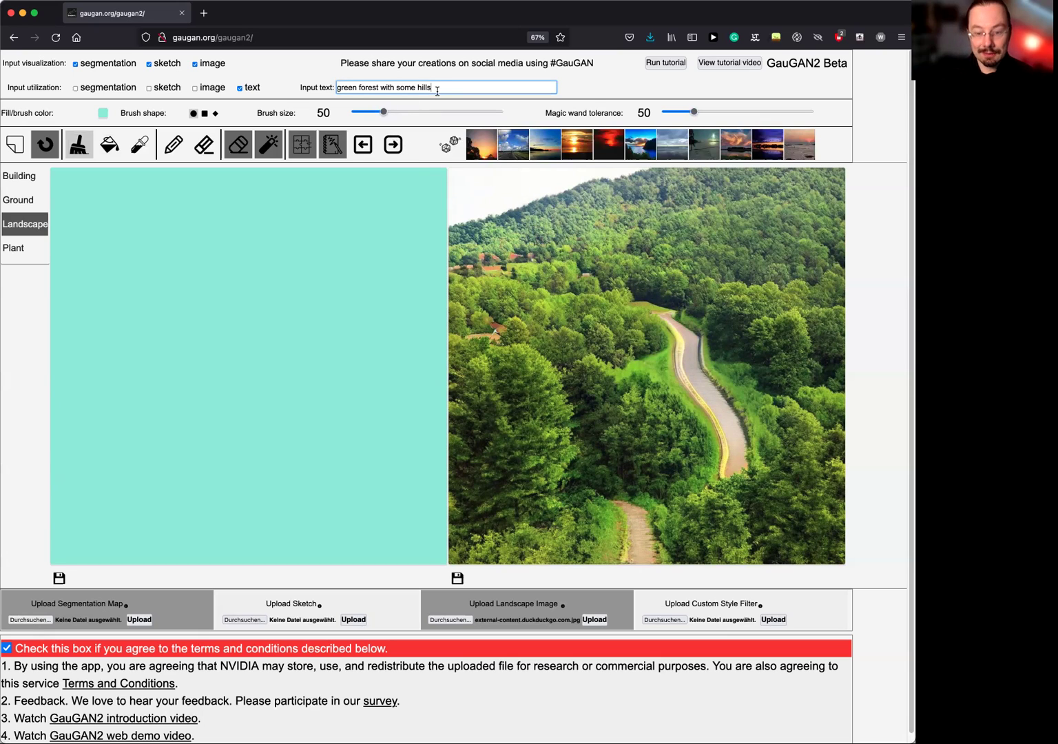
{"action": "type", "text": "and a lake"}
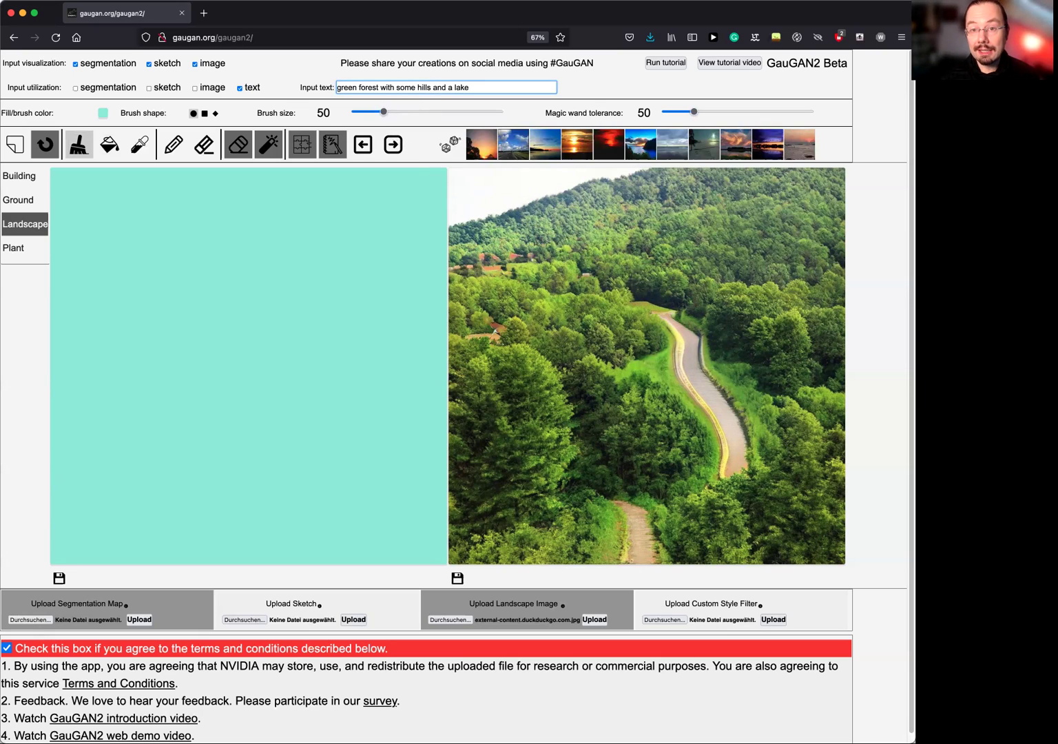
Render the 'green forest with some hills and a lake' prompt.
{"action": "left_click", "coordinate": [393, 150]}
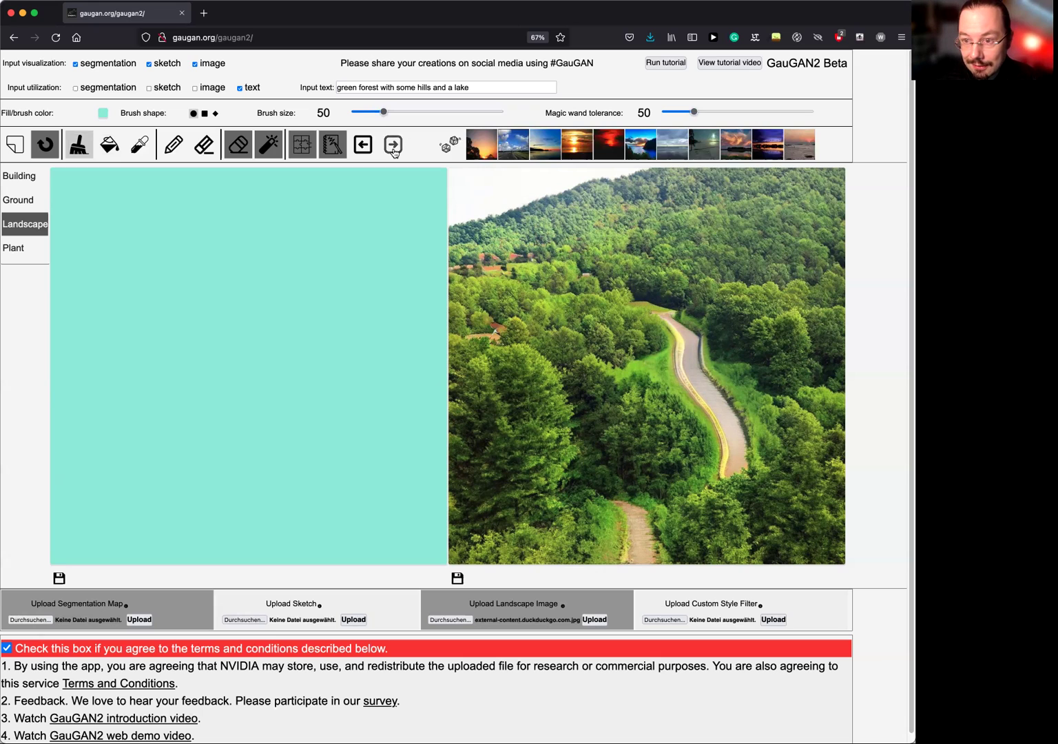